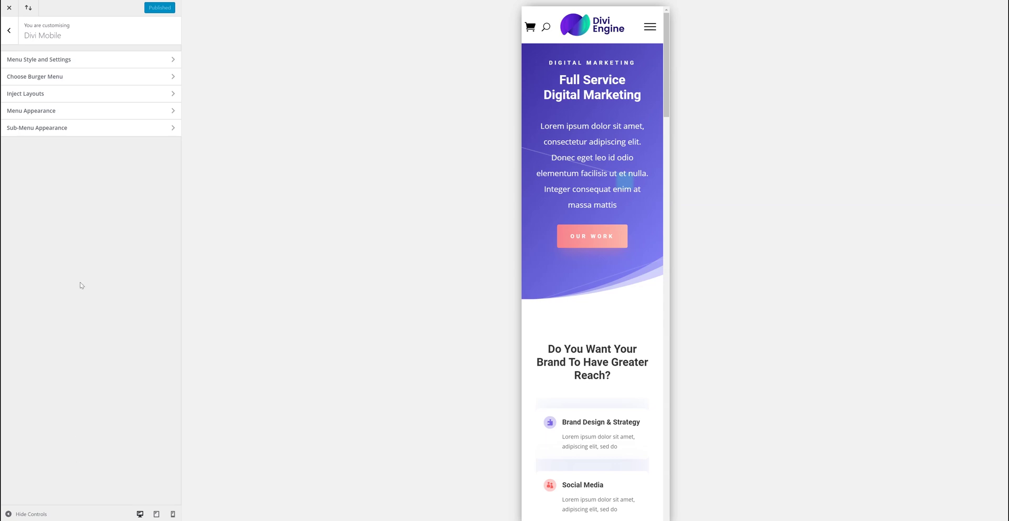
- Open the Sub-Menu Appearance settings of Divi Mobile and expand the mobile menu in the site preview
left_click(109, 131)
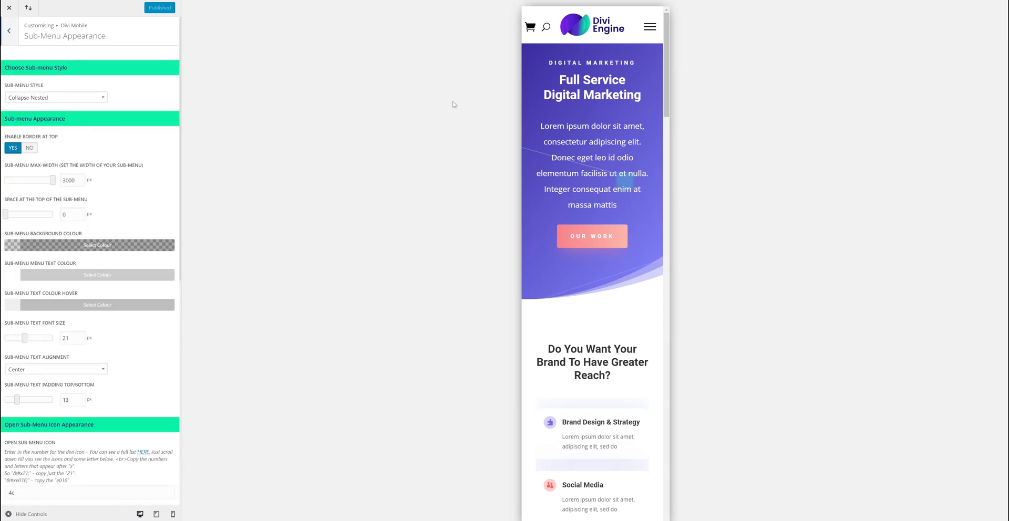
left_click(640, 28)
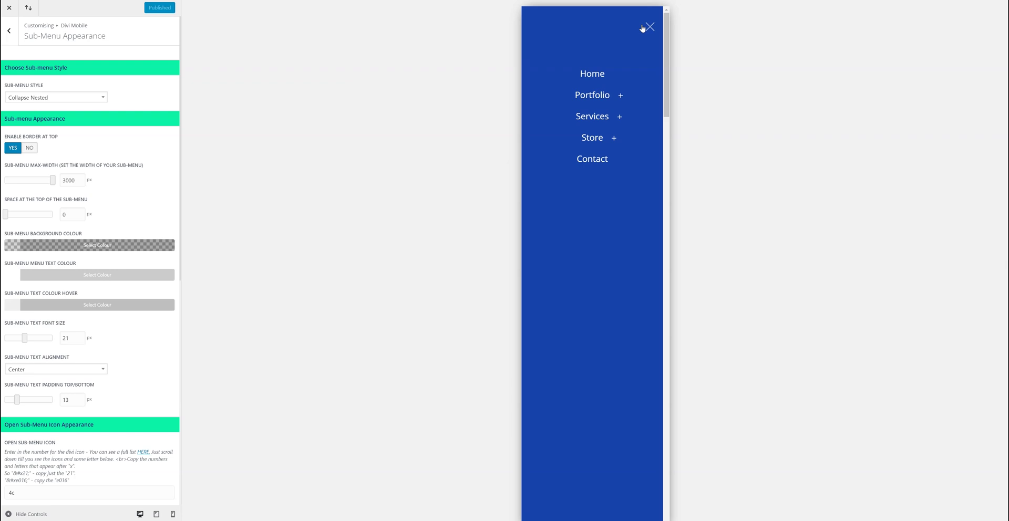
- Return to the customiser's main list and reopen the Sub-Menu Appearance settings of Divi Mobile
left_click(9, 31)
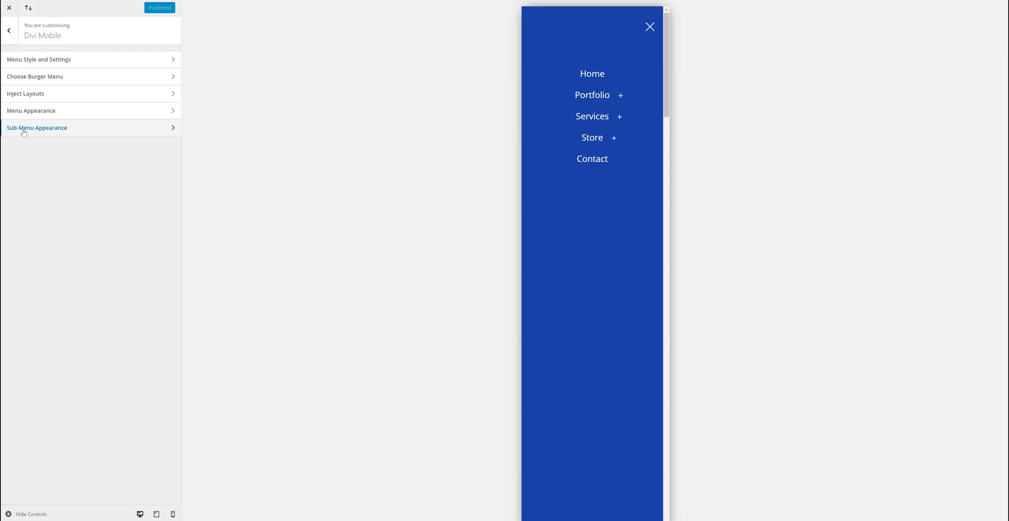
left_click(11, 38)
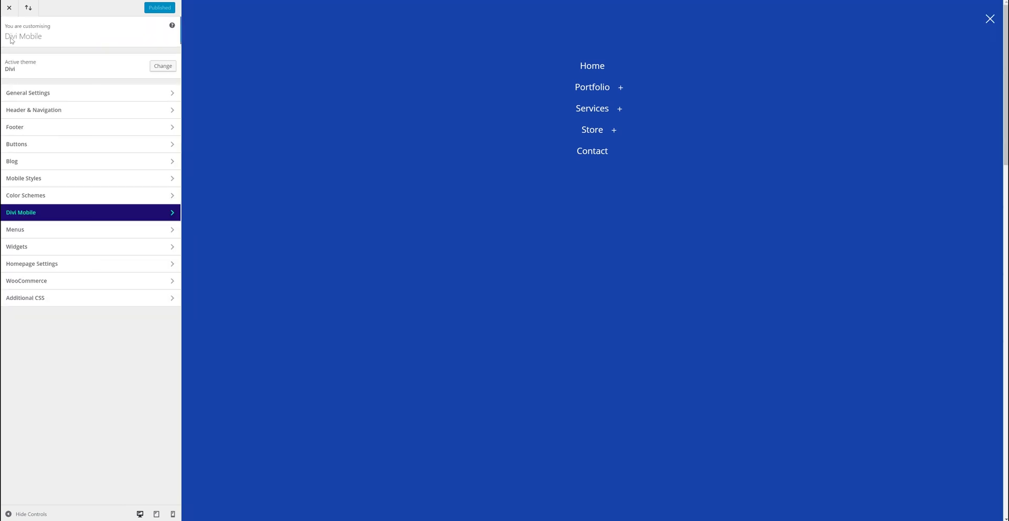
left_click(40, 212)
left_click(65, 129)
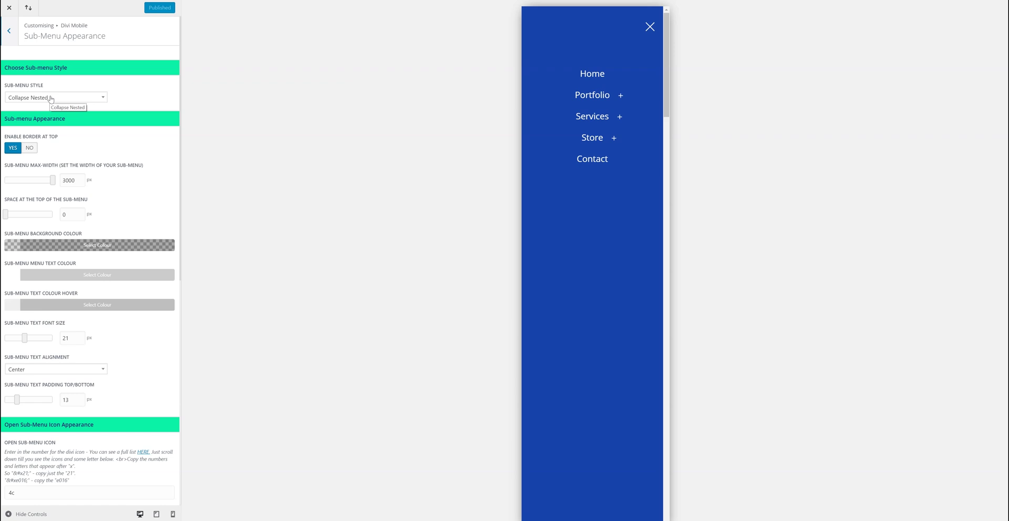
- Choose Collapse Nested as the sub-menu style and repeatedly expand and collapse the Portfolio item in the preview
left_click(50, 98)
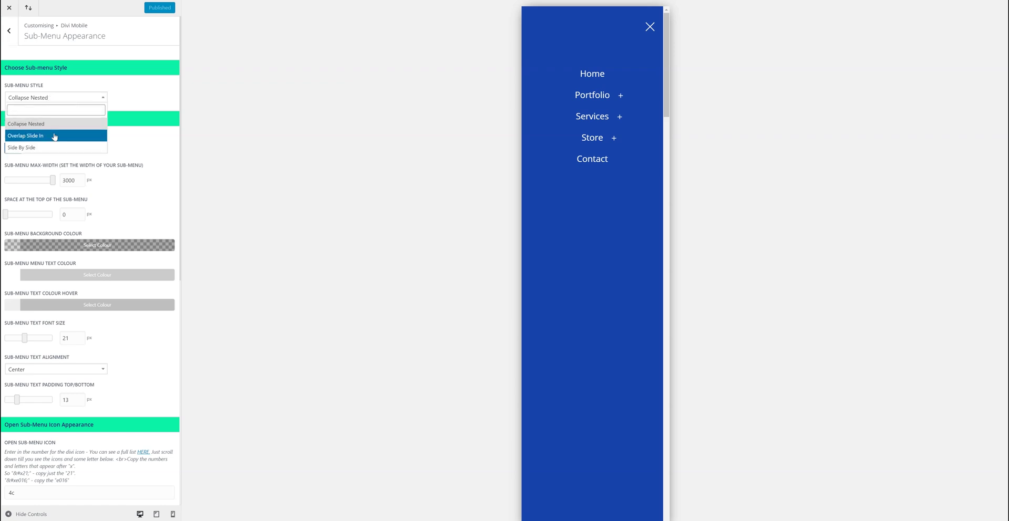
left_click(24, 124)
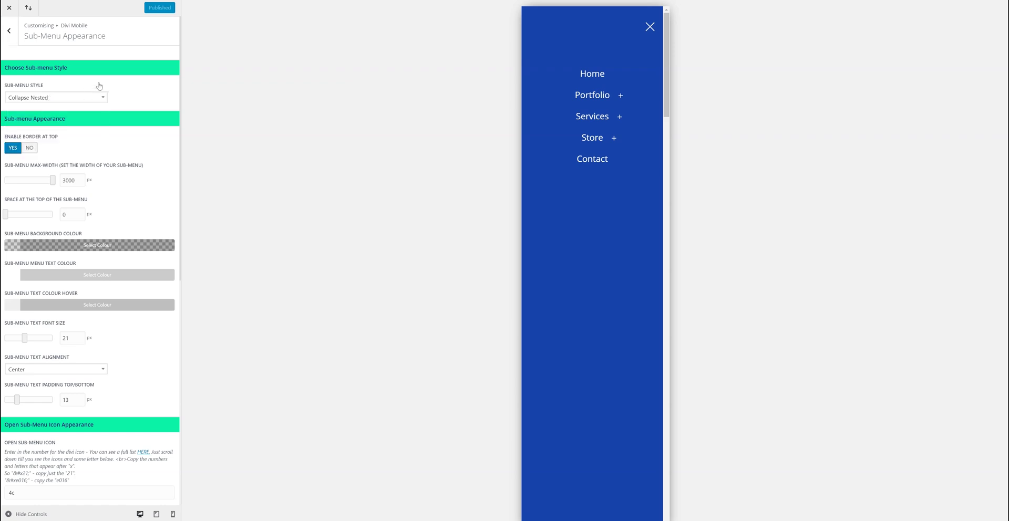
left_click(599, 100)
left_click(600, 100)
left_click(599, 100)
left_click(599, 100)
left_click(599, 100)
left_click(599, 100)
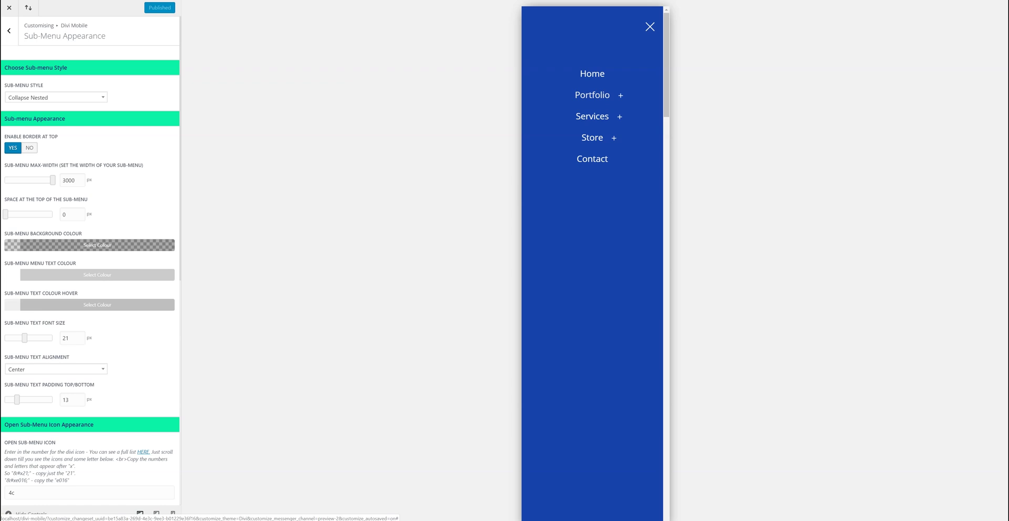
- Disable the border at the top of the sub-menu and expand the Portfolio item in the preview
left_click(33, 147)
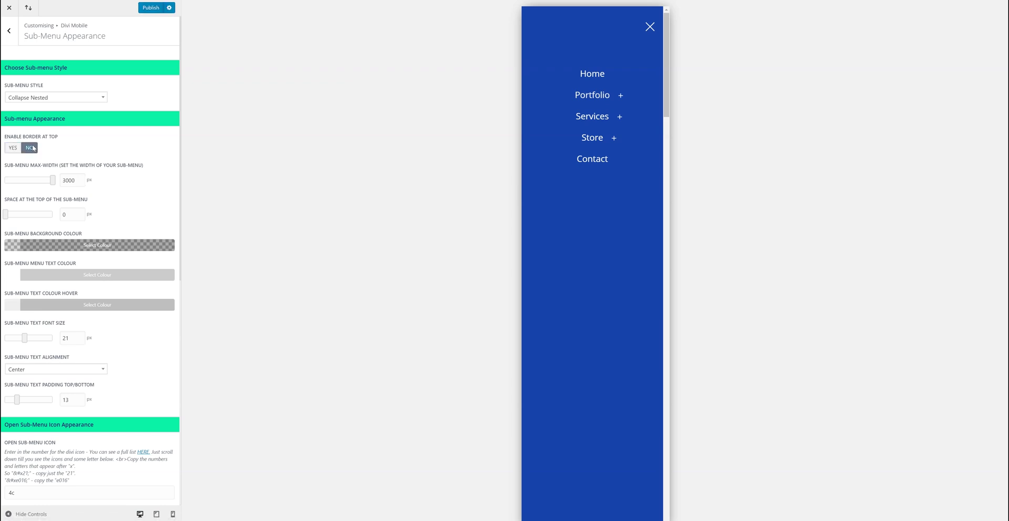
left_click(603, 96)
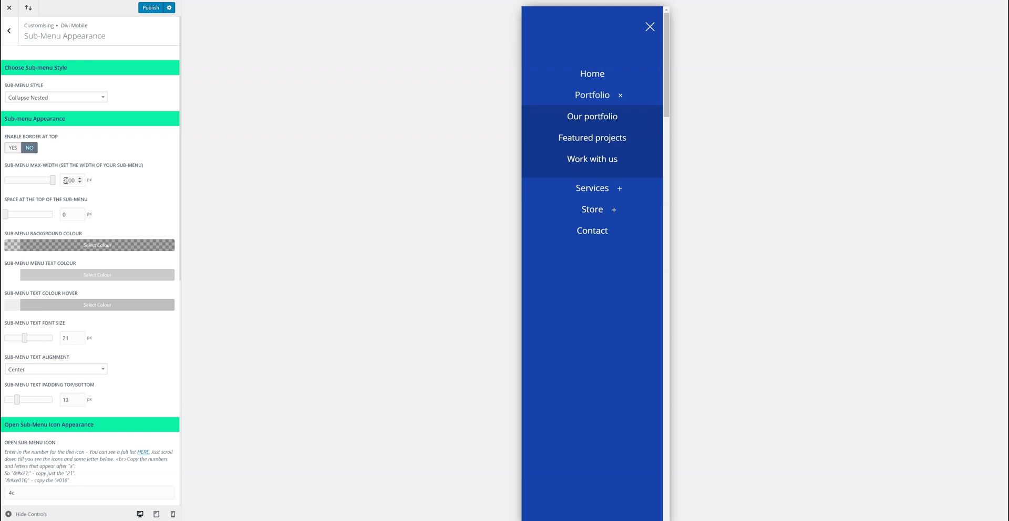
left_click(73, 102)
left_click(73, 103)
mouse_move(8, 216)
left_mouse_down()
mouse_move(21, 217)
mouse_move(5, 216)
left_mouse_up()
- Set the sub-menu background colour to a translucent blue, about rgba(27,152,183,0.17)
left_click(11, 245)
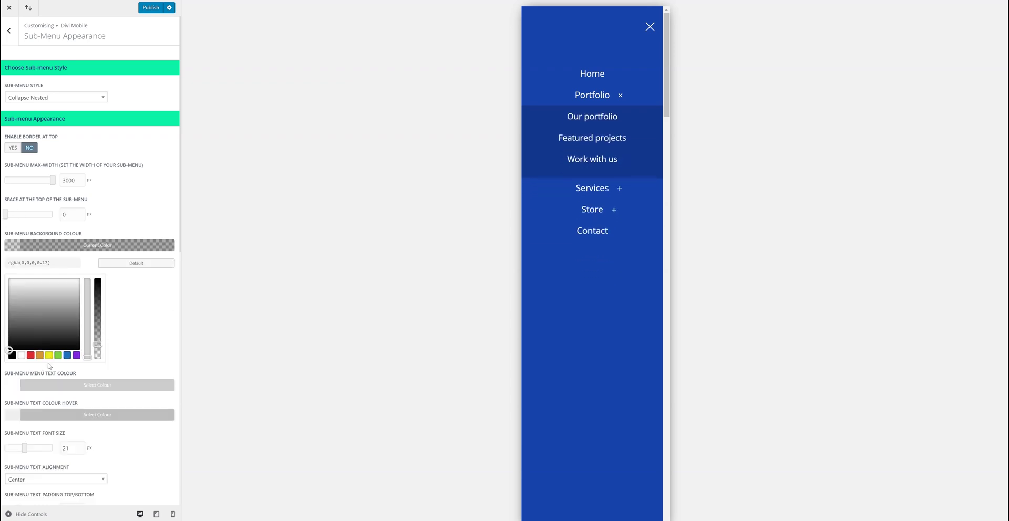
left_click(67, 355)
mouse_move(61, 305)
left_mouse_down()
mouse_move(58, 294)
mouse_move(47, 299)
left_mouse_up()
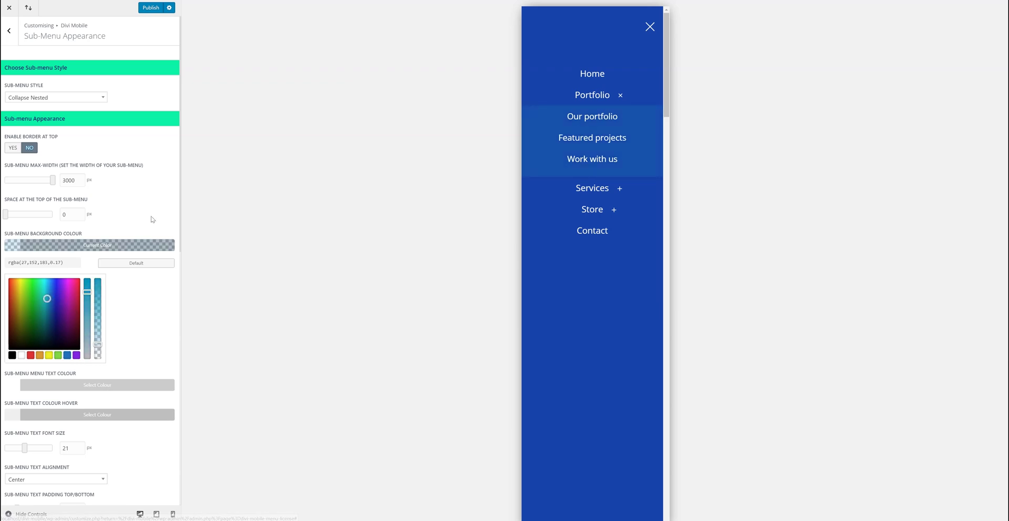
left_click(141, 235)
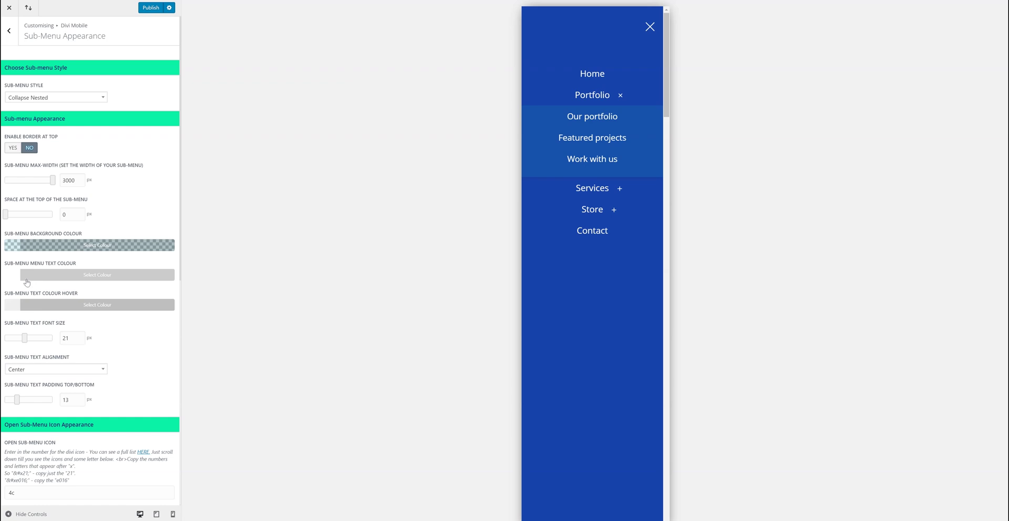
- Set the sub-menu text font size to 23 px
scroll(24, 283, "down", 1)
scroll(19, 294, "down", 1)
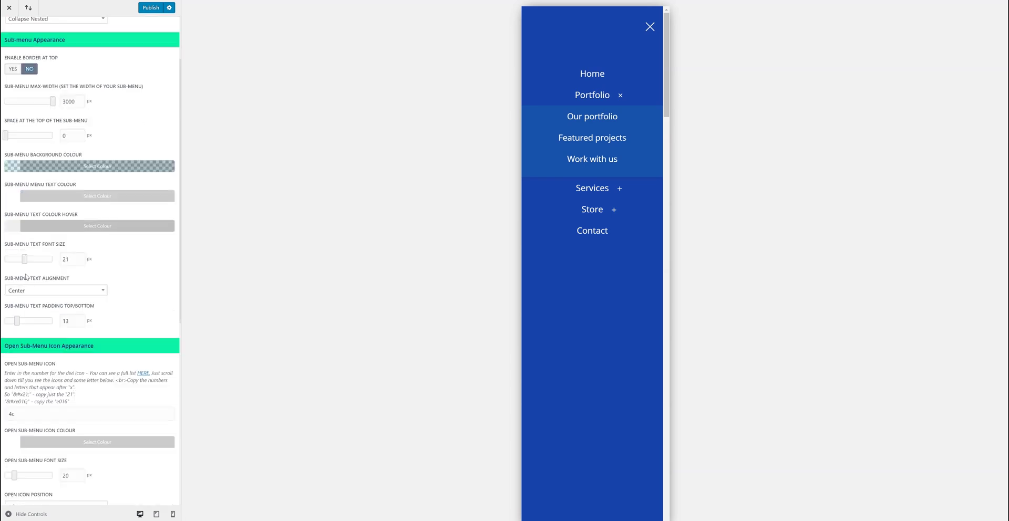
left_click_drag(24, 260, 26, 262)
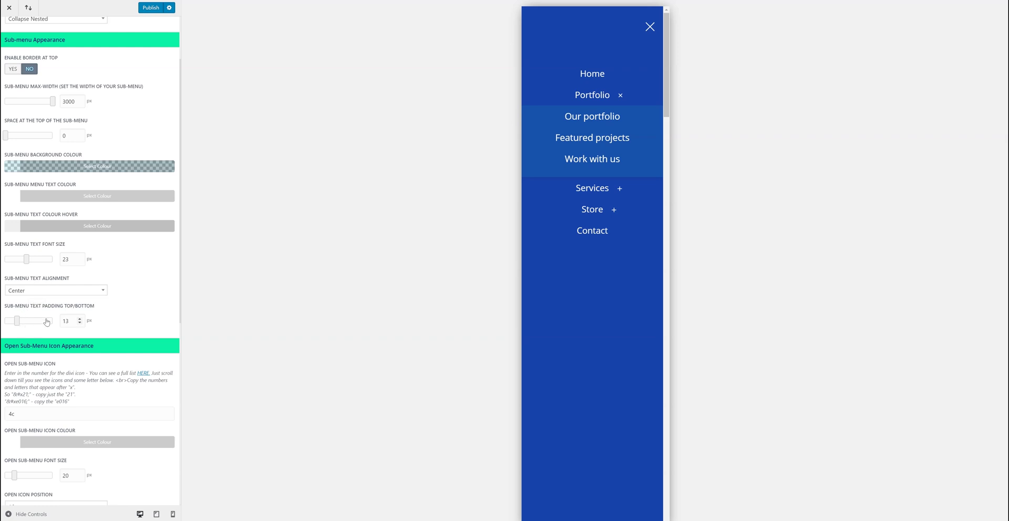
- Open the linked Elegant Themes icon list and highlight the code 39 under the double right-arrow icon
scroll(52, 317, "down", 3)
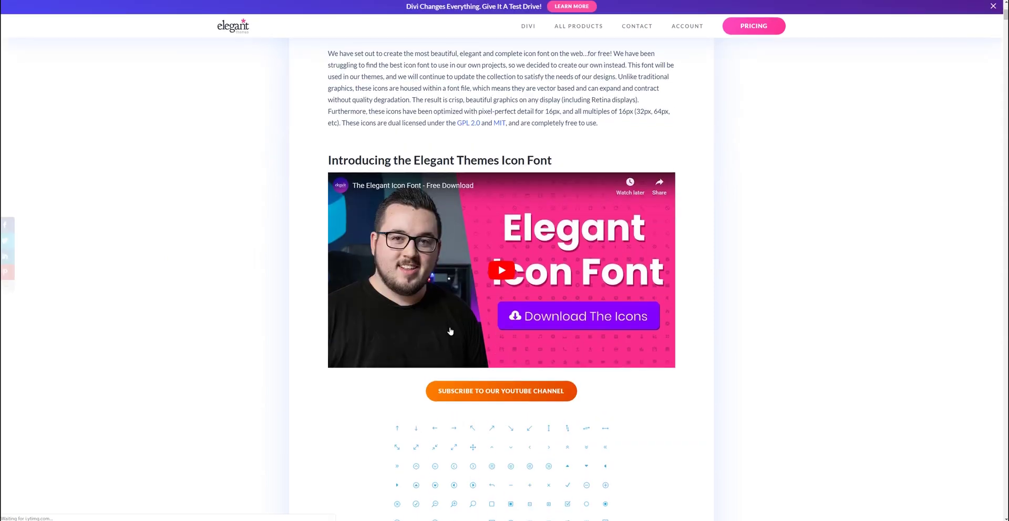
scroll(385, 326, "down", 20)
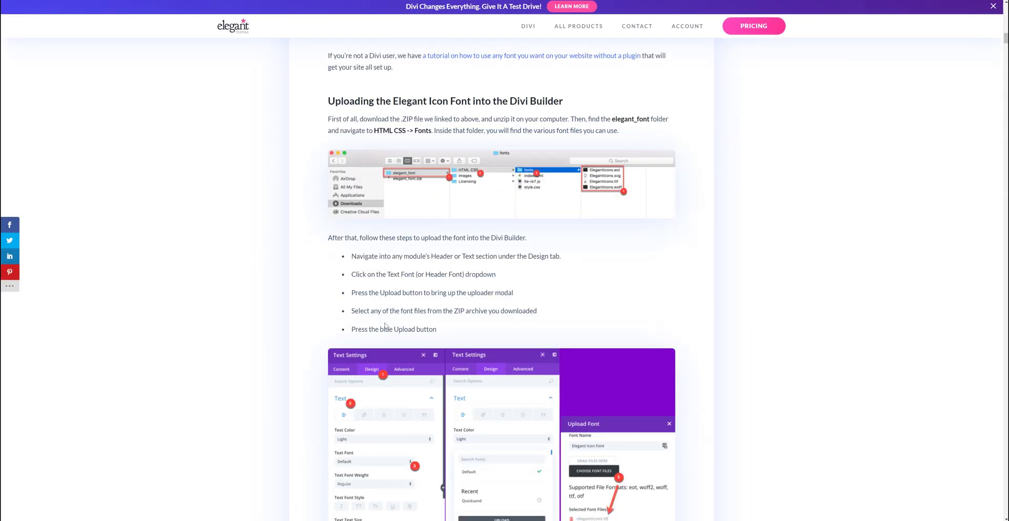
scroll(386, 326, "down", 15)
scroll(386, 326, "down", 5)
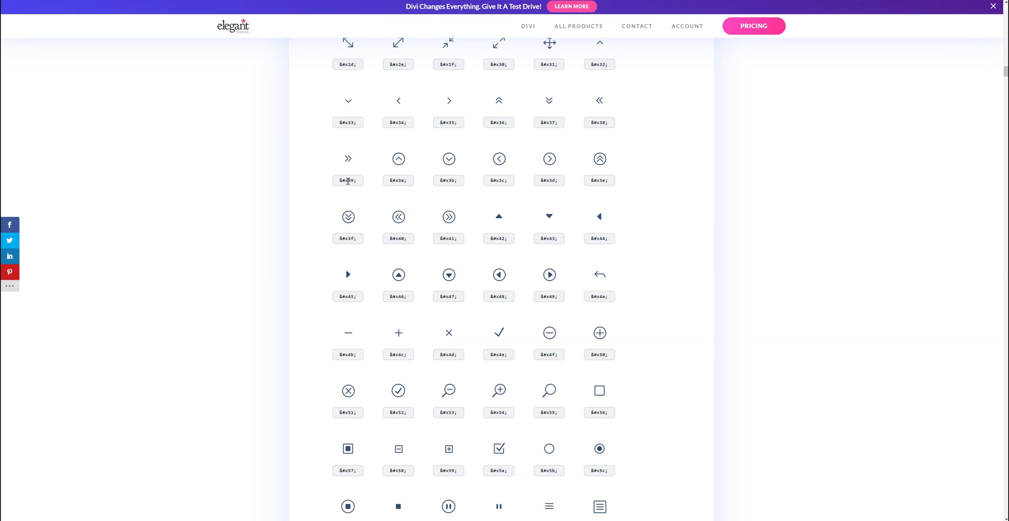
left_click_drag(349, 181, 354, 181)
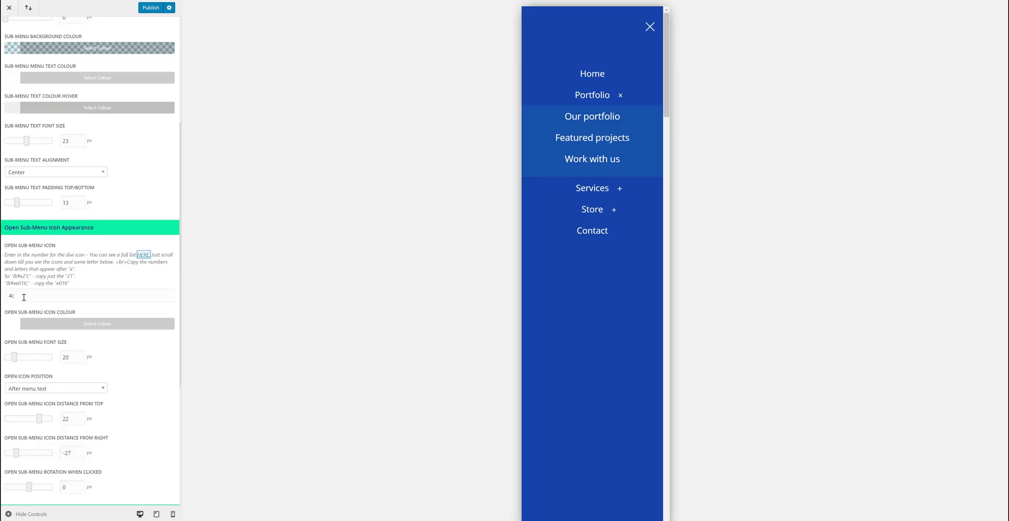
- Select the open sub-menu icon code and toggle the Portfolio sub-menu in the preview to examine its icon
double_click(23, 298)
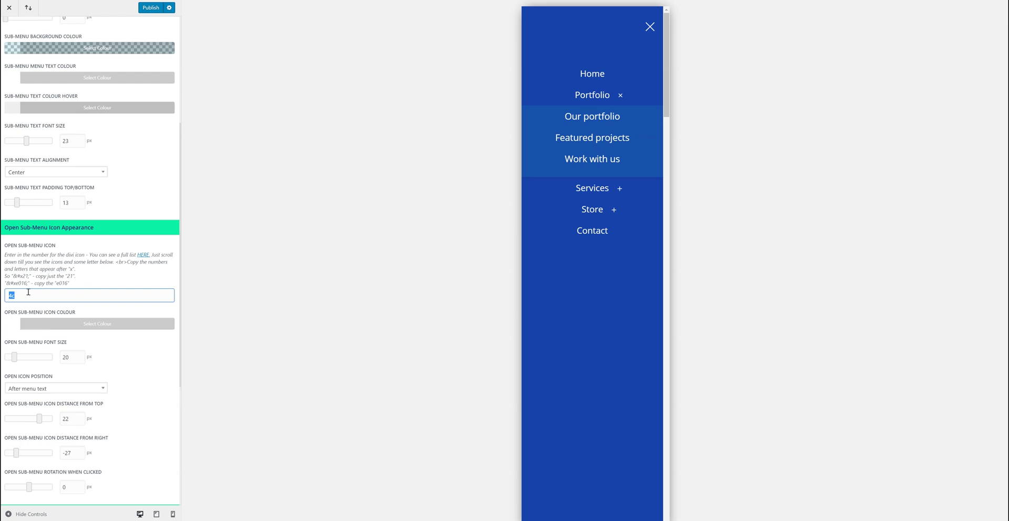
left_click(619, 96)
left_click(604, 96)
left_click(604, 96)
left_click(604, 97)
left_click(604, 98)
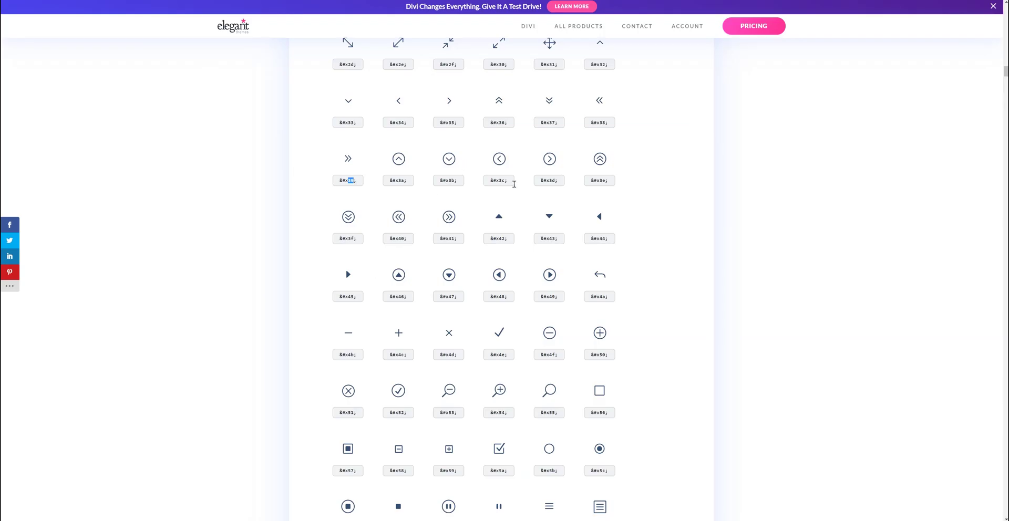
- Take the solid down-arrow's code from the icon list and set the open sub-menu icon to 43
left_click_drag(558, 239, 541, 239)
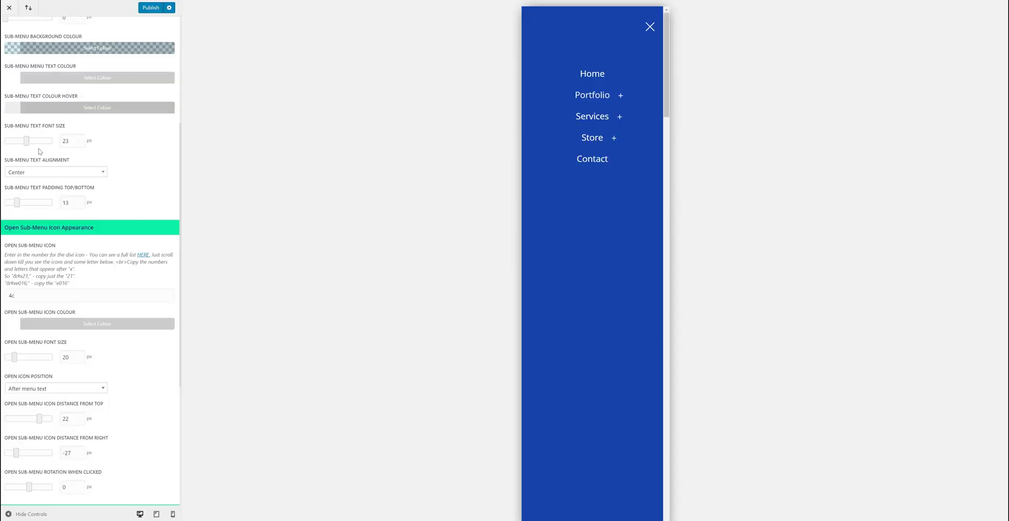
double_click(17, 295)
type("43")
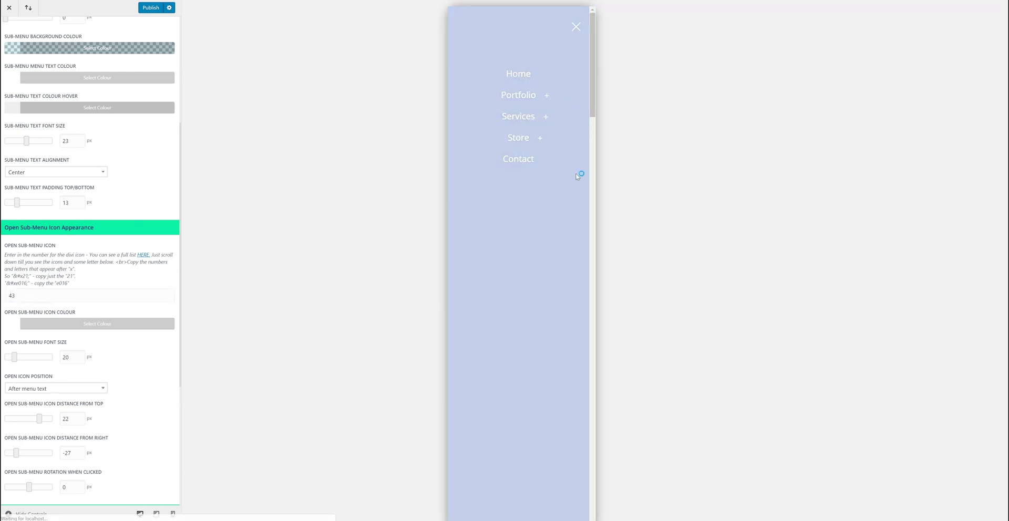
- Reopen the mobile menu in the preview and toggle Portfolio to check its open and close icons
left_click(651, 26)
left_click(602, 97)
left_click(603, 99)
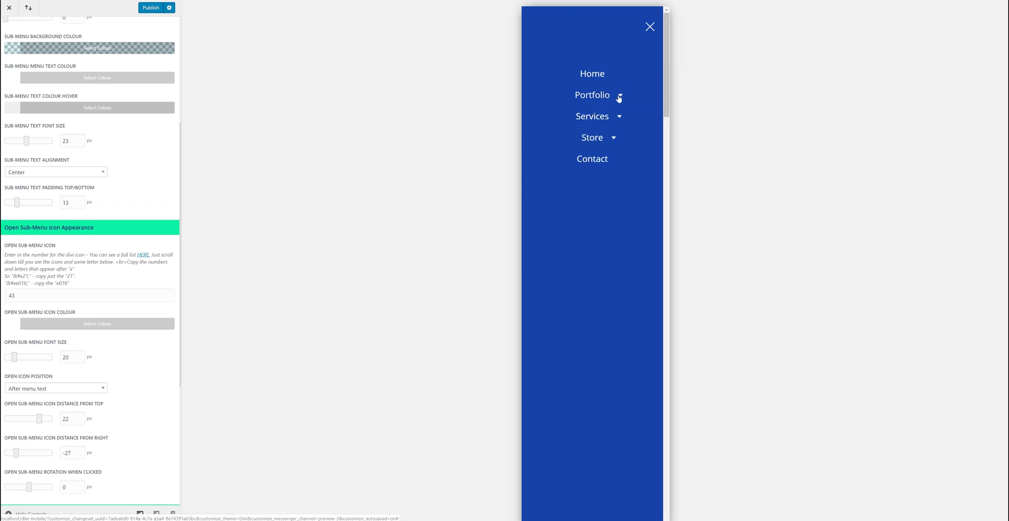
left_click(608, 98)
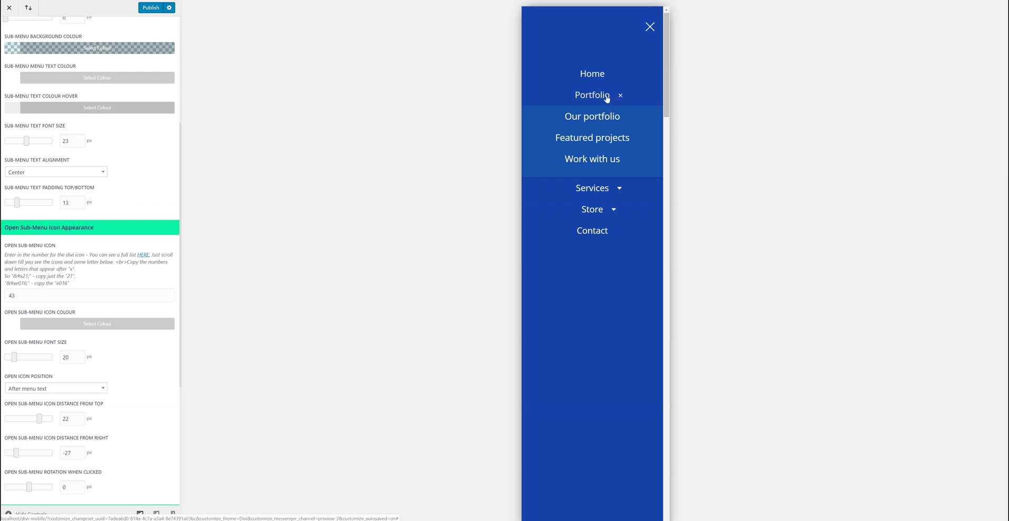
left_click(602, 99)
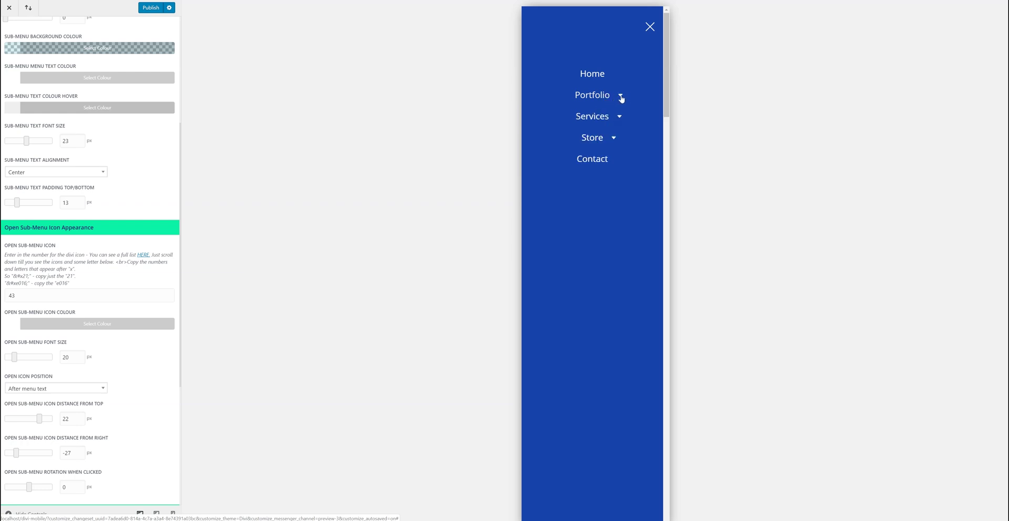
left_click(604, 98)
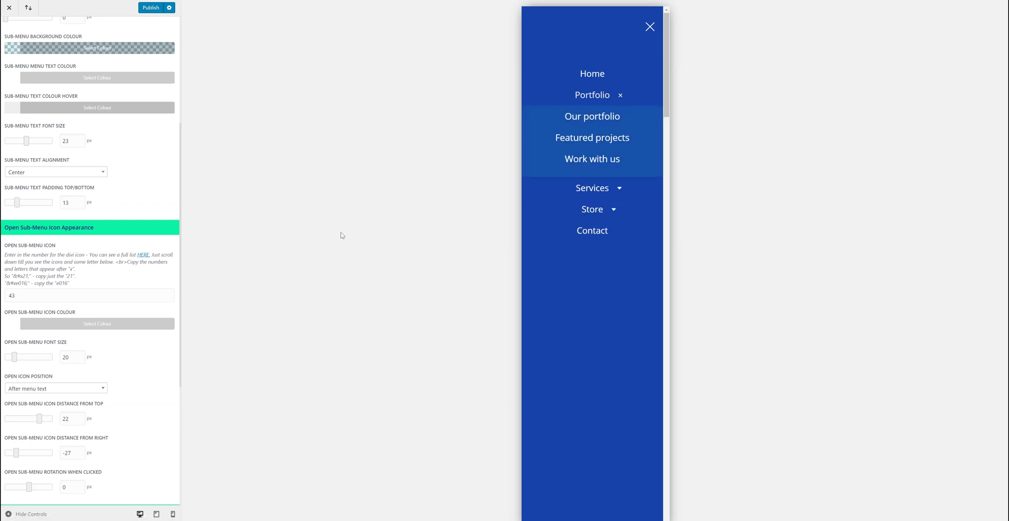
left_click(598, 101)
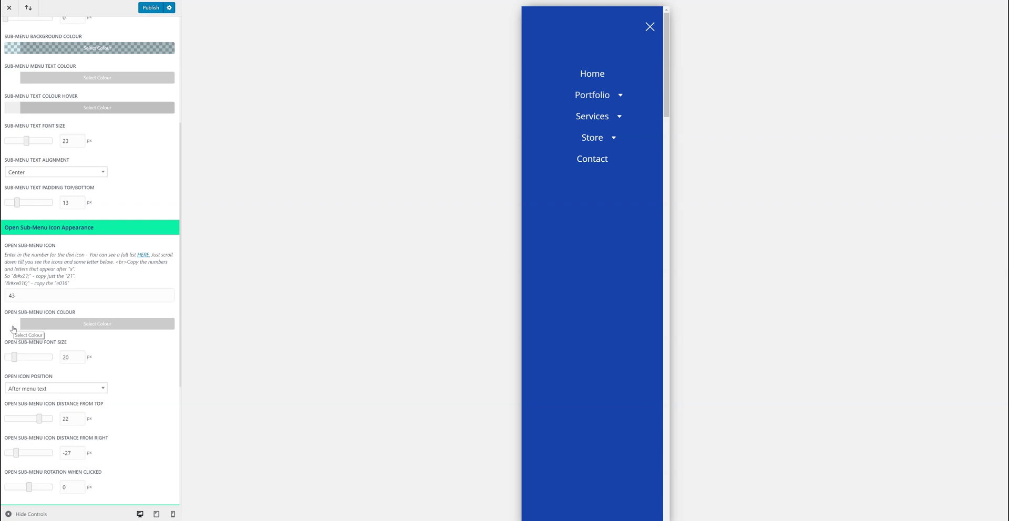
- Try a different open icon position and increase the open sub-menu icon's distance from the right
scroll(38, 354, "down", 2)
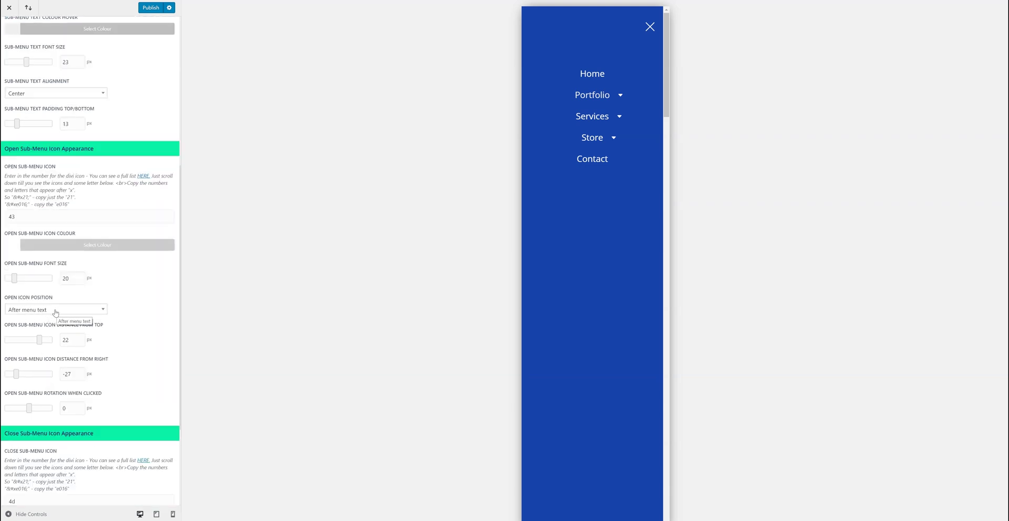
left_click(55, 310)
left_click(52, 345)
mouse_move(78, 380)
left_click_drag(16, 375, 39, 374)
- Set the open icon position to After menu text and its distance from the right to -22 px
left_click(57, 311)
left_click(60, 346)
left_click_drag(38, 374, 19, 376)
- Set the open sub-menu icon's rotation when clicked to 180
left_click(29, 411)
double_click(64, 408)
key("Right")
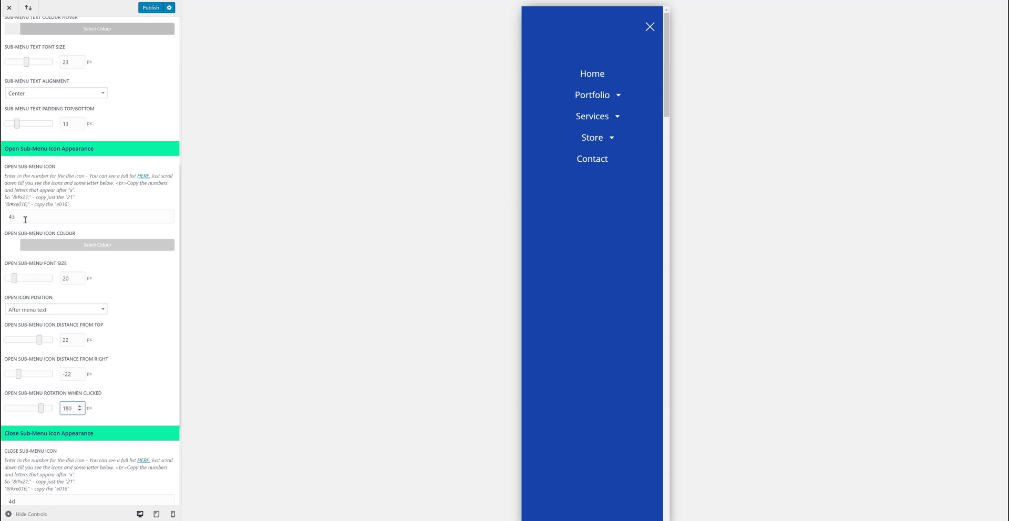
- Expand and collapse the Portfolio item in the preview to check how its icon behaves when clicked
left_click(602, 95)
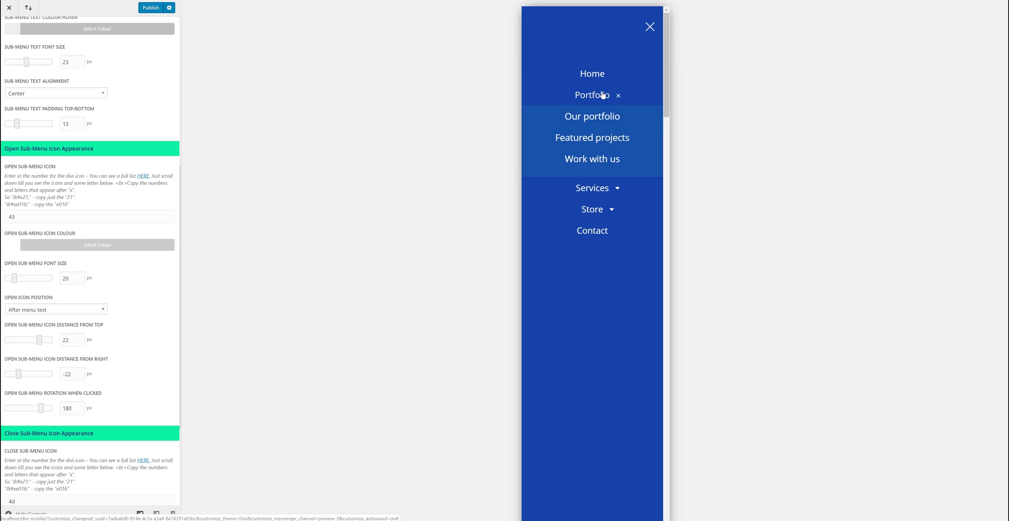
left_click(602, 95)
left_click(602, 96)
left_click(603, 95)
left_click(603, 95)
- Copy the open sub-menu icon code 43 into the close sub-menu icon setting
scroll(25, 363, "down", 2)
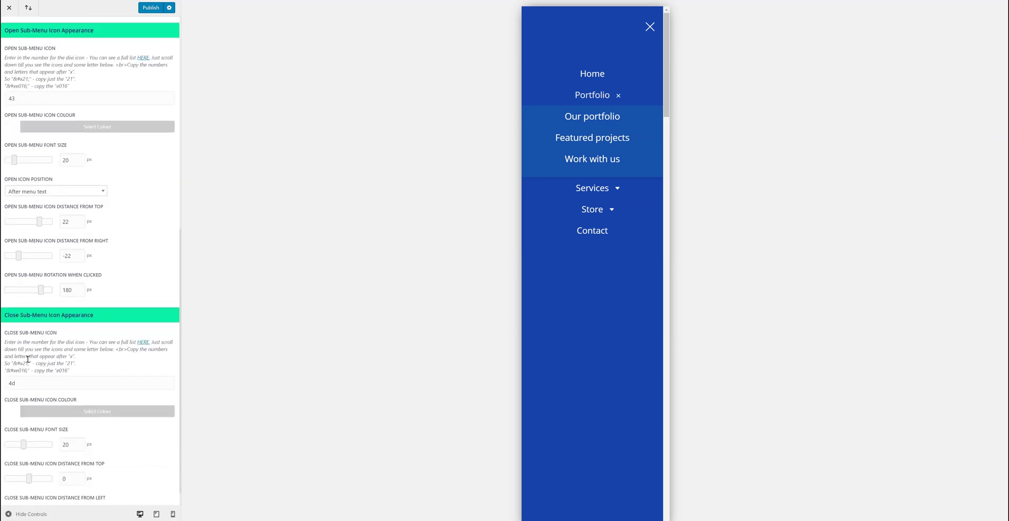
double_click(28, 99)
key("ctrl+c")
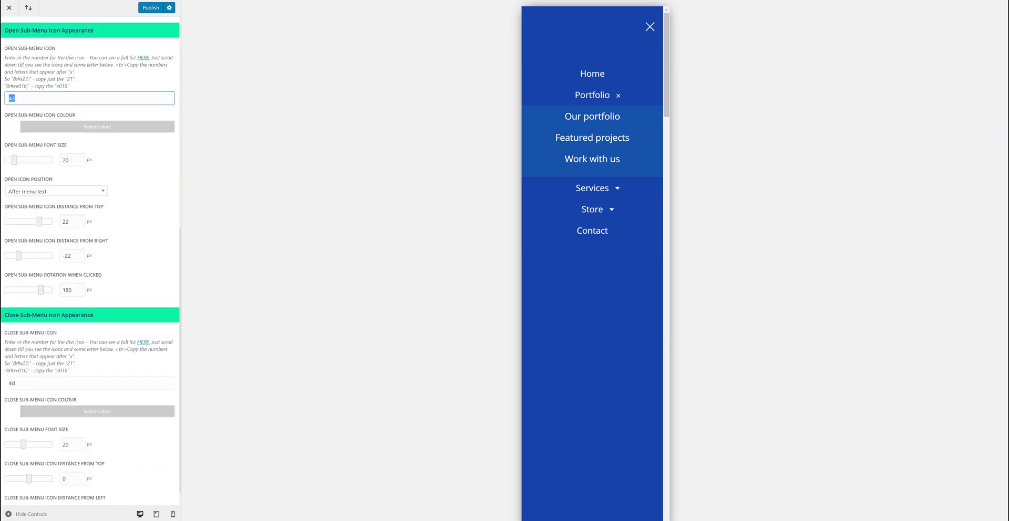
double_click(40, 380)
key("ctrl+v")
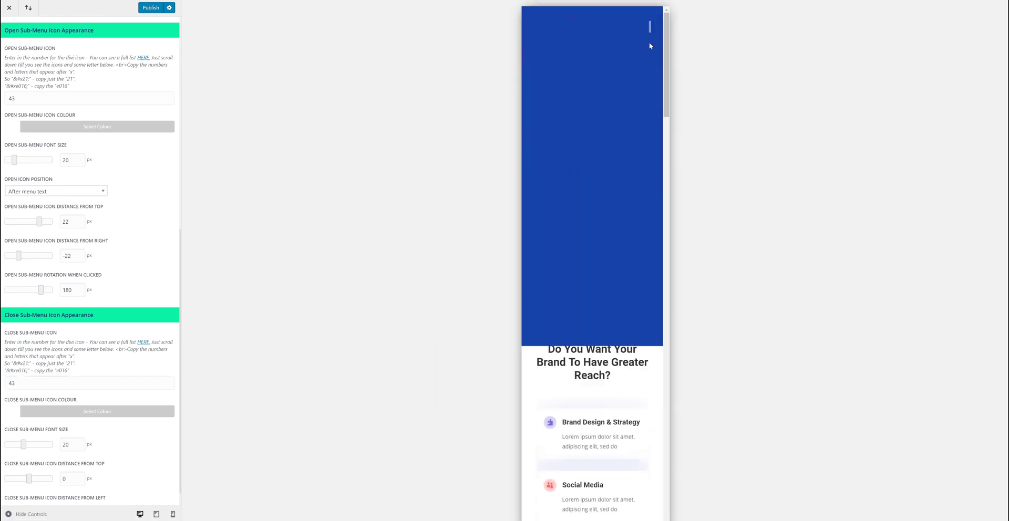
- Toggle the Portfolio sub-menu in the refreshed preview to check the rotating arrow icon
left_click(605, 96)
left_click(604, 96)
left_click(604, 96)
left_click(605, 97)
left_click(604, 96)
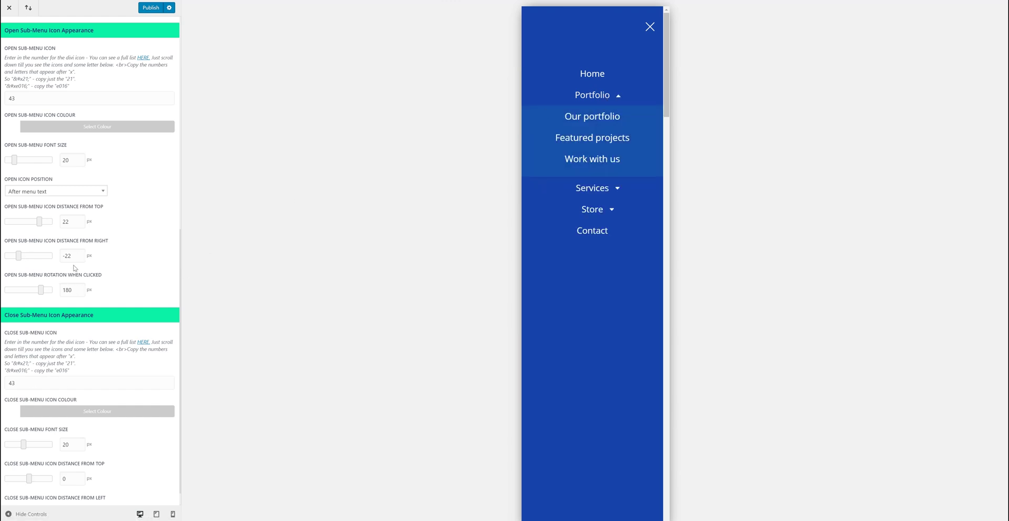
- Change the sub-menu style to Overlap Slide In
scroll(63, 325, "down", 1)
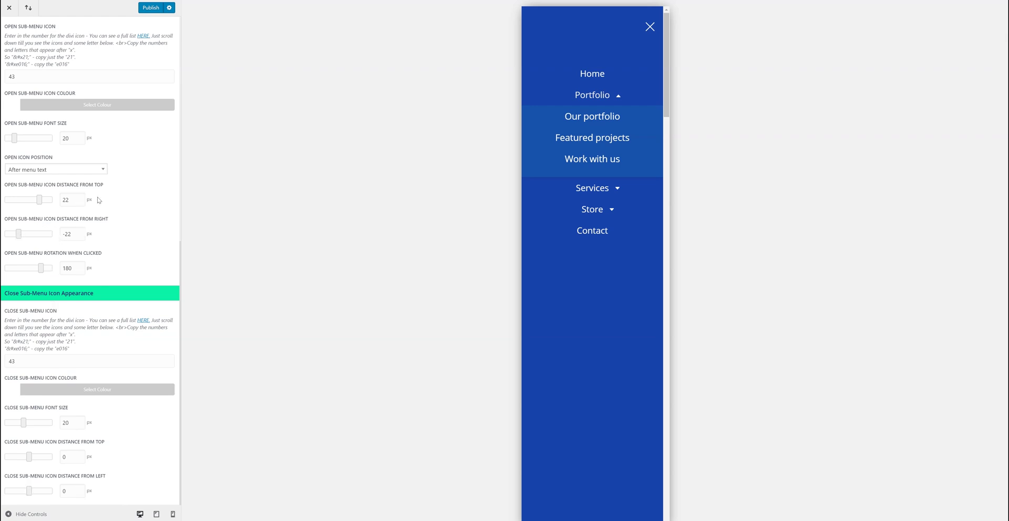
scroll(111, 393, "up", 8)
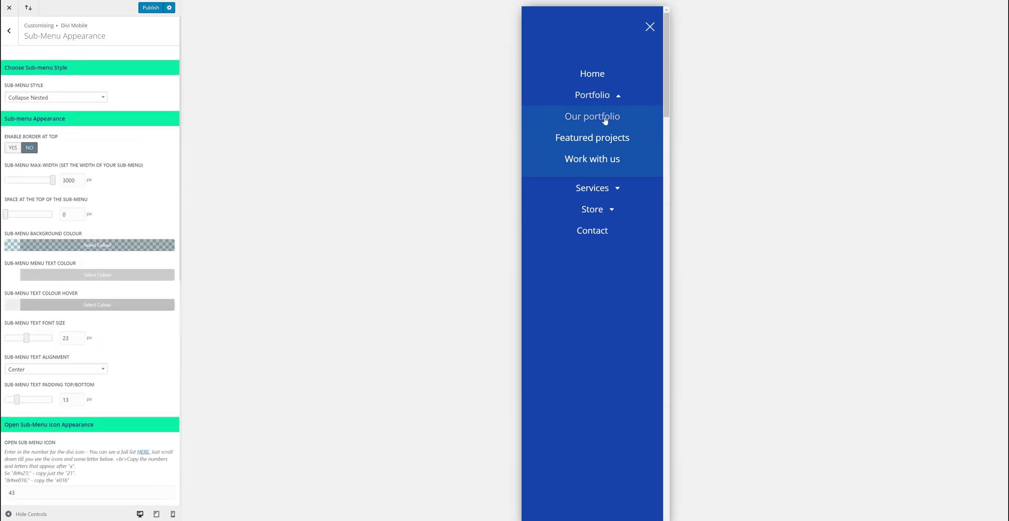
left_click(56, 99)
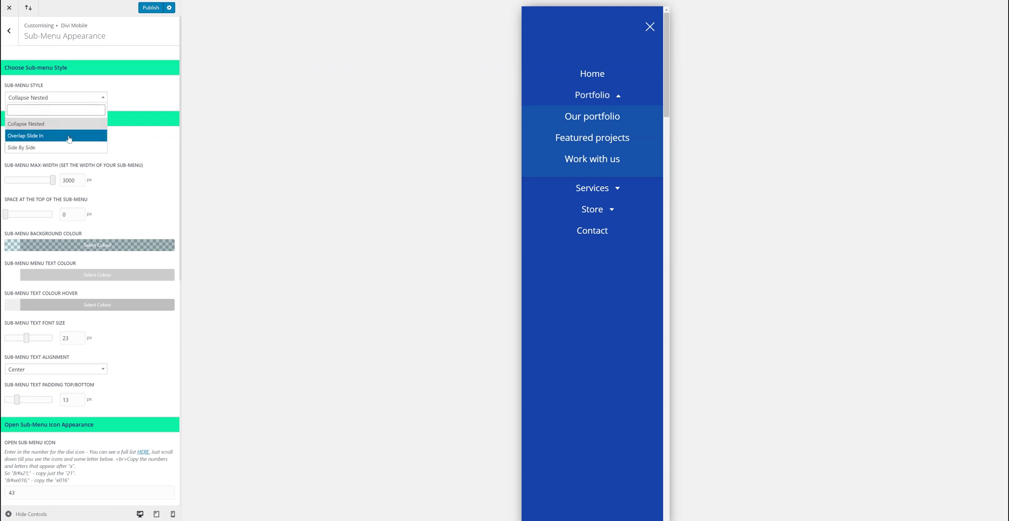
left_click(69, 138)
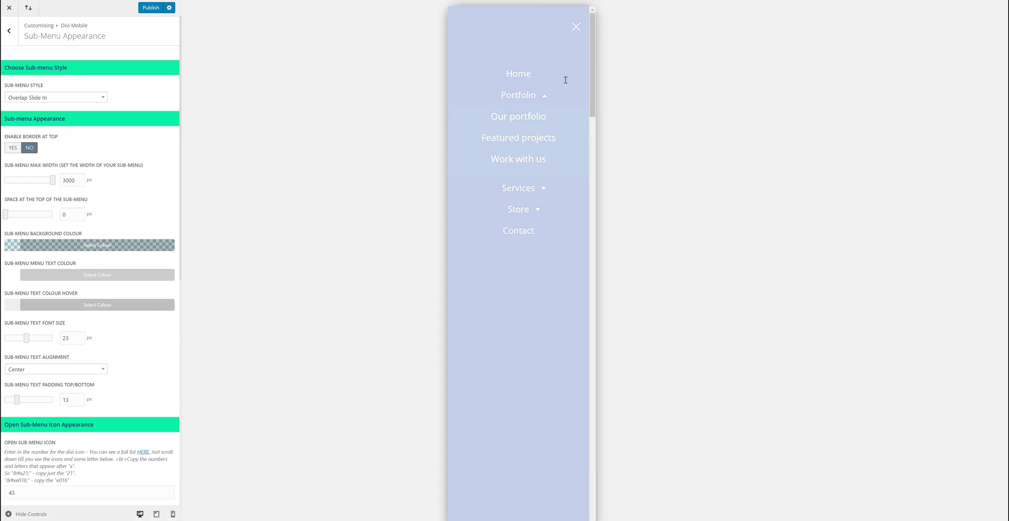
- Open the mobile menu in the preview, then open and close the Portfolio sub-menu to check the overlap style
left_click(650, 32)
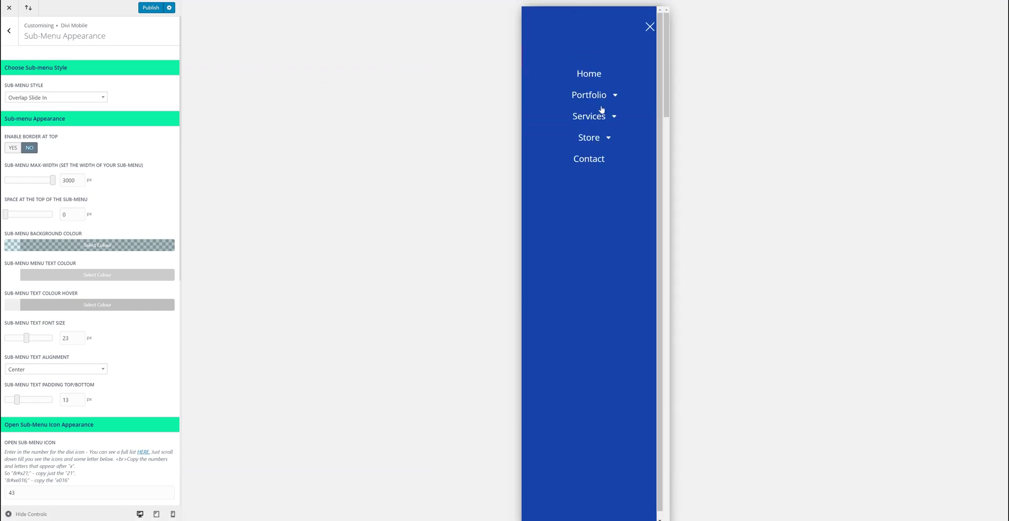
left_click(598, 97)
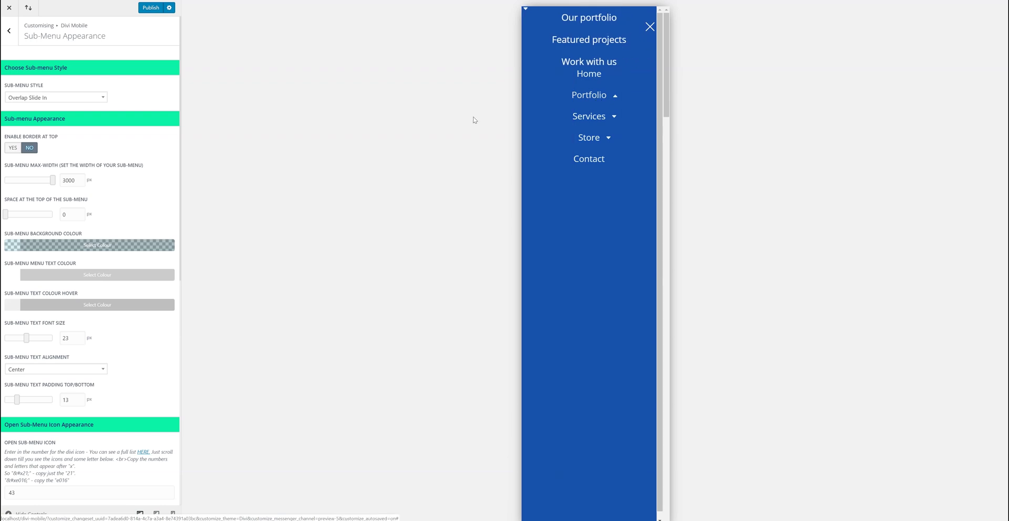
left_click(526, 12)
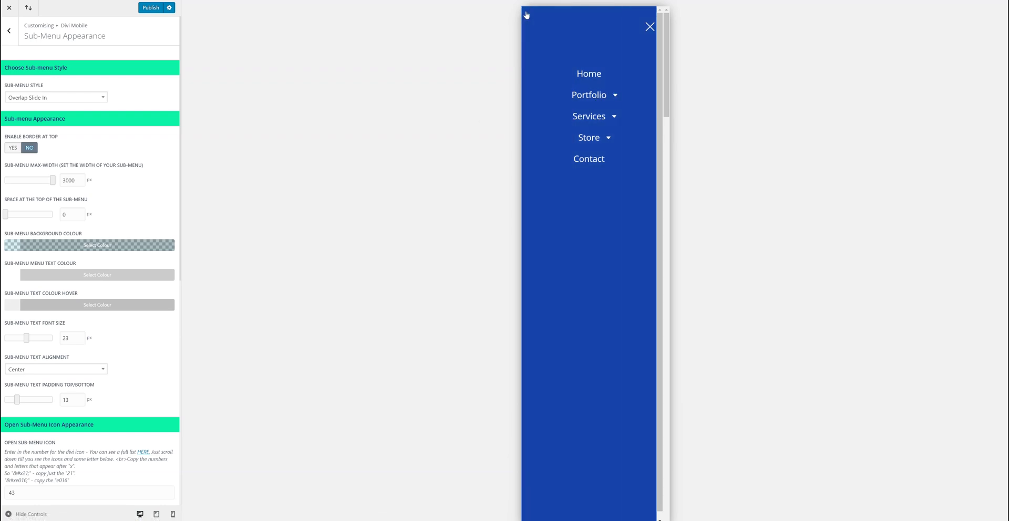
- Change the sub-menu background colour to a fully opaque teal blue, #1b98b7
left_click(18, 249)
left_click(99, 295)
left_click_drag(98, 296, 98, 280)
- Open and close the Portfolio sub-menu twice in the preview to check the new background as it slides in
left_click(592, 96)
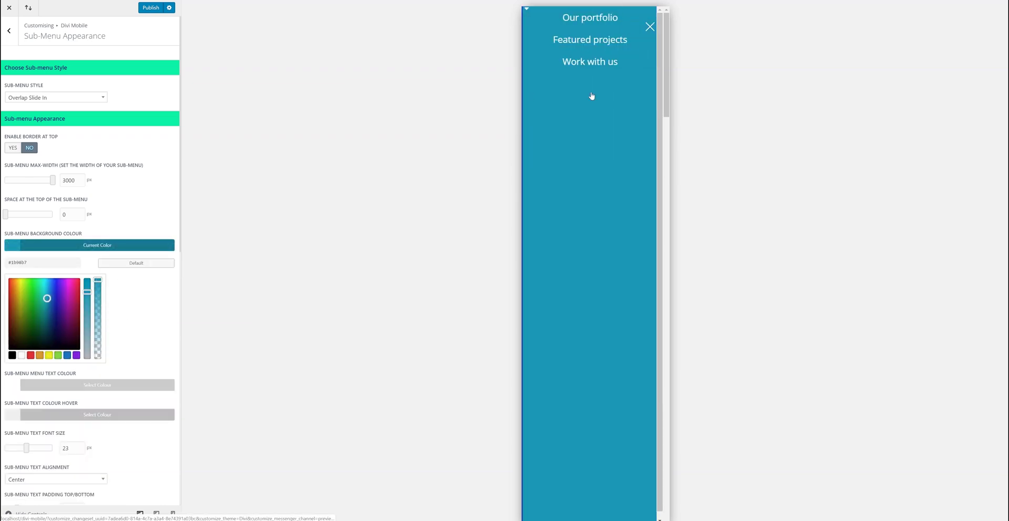
left_click(527, 10)
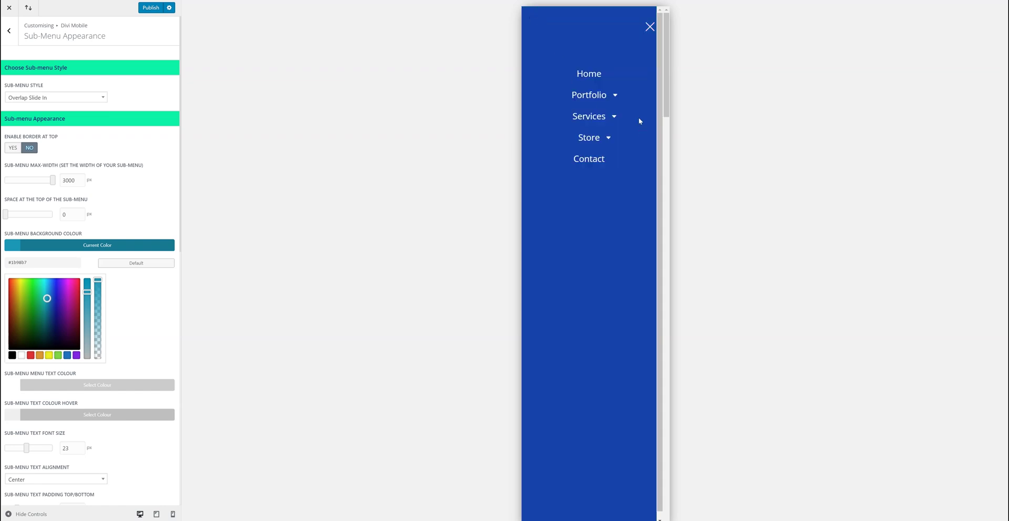
left_click(595, 95)
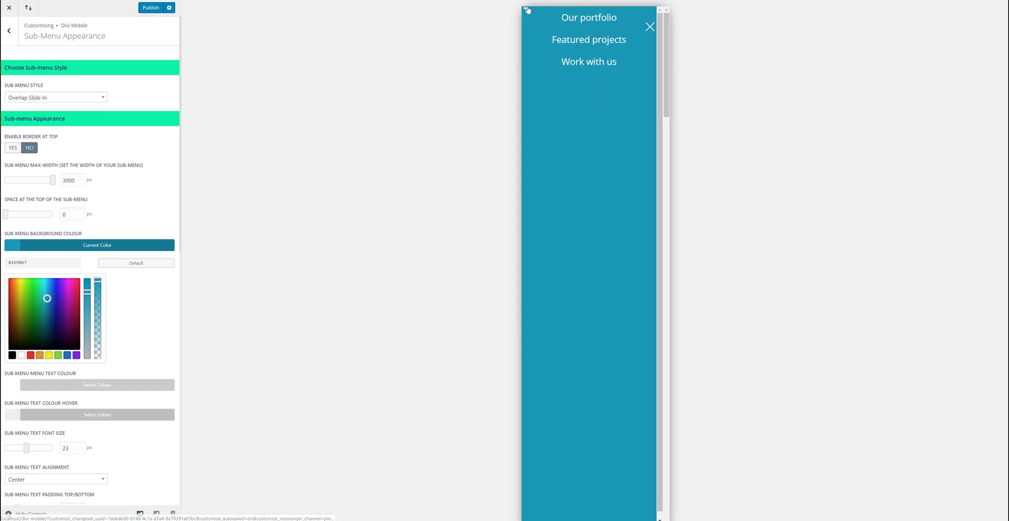
left_click(527, 10)
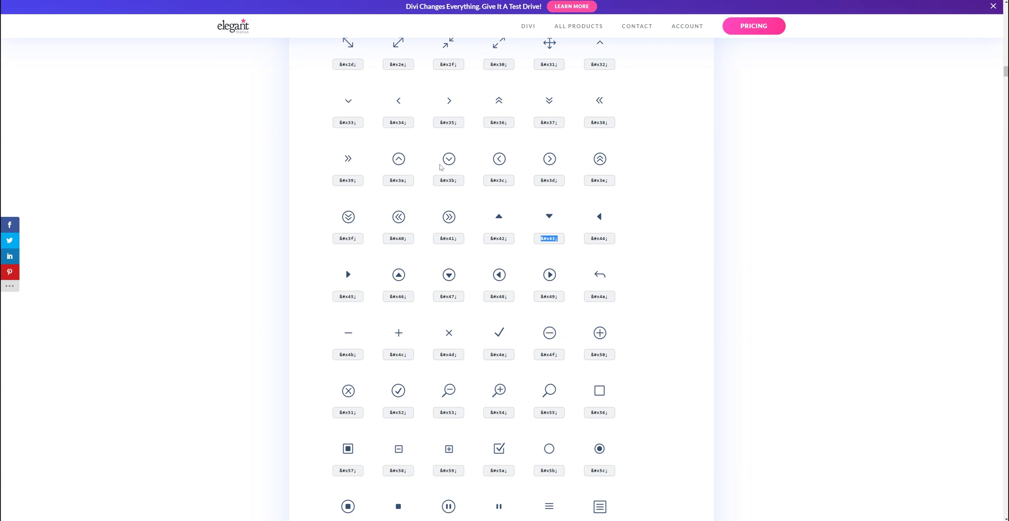
- Look up the right-arrow icon in the Divi icon list and set the open sub-menu icon to code 24
scroll(431, 158, "up", 3)
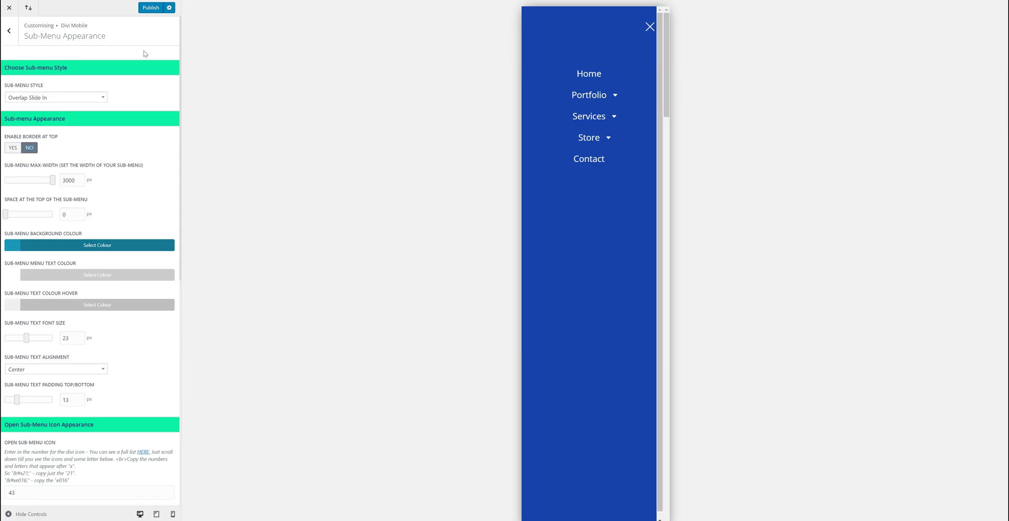
scroll(26, 180, "down", 3)
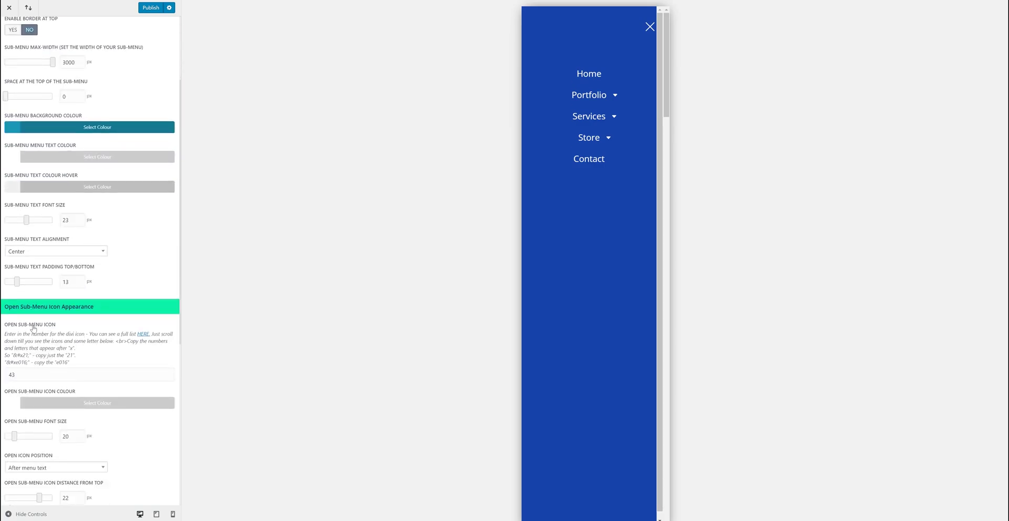
left_click_drag(17, 374, 7, 375)
type("24")
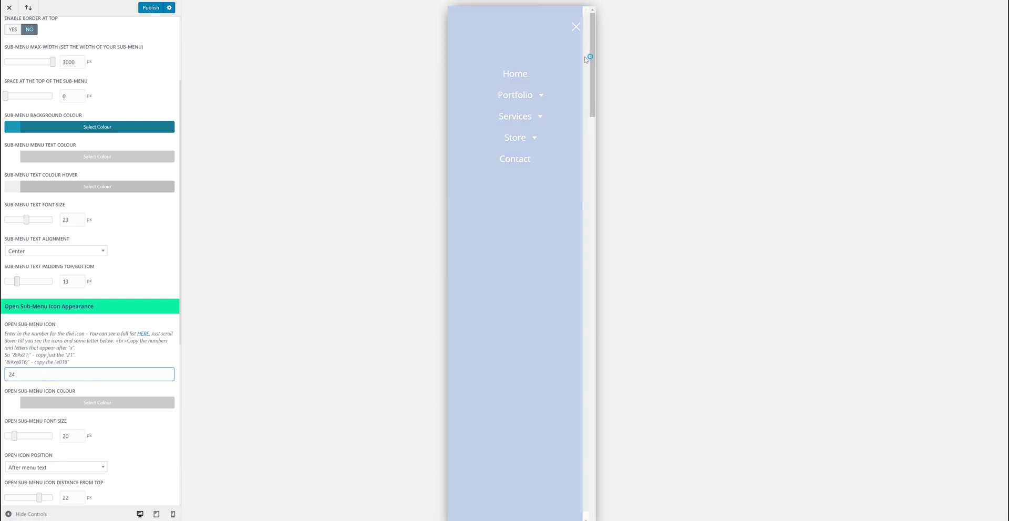
- Open the mobile menu in the refreshed preview and toggle the Portfolio sub-menu to check the right-arrow icon
left_click(650, 25)
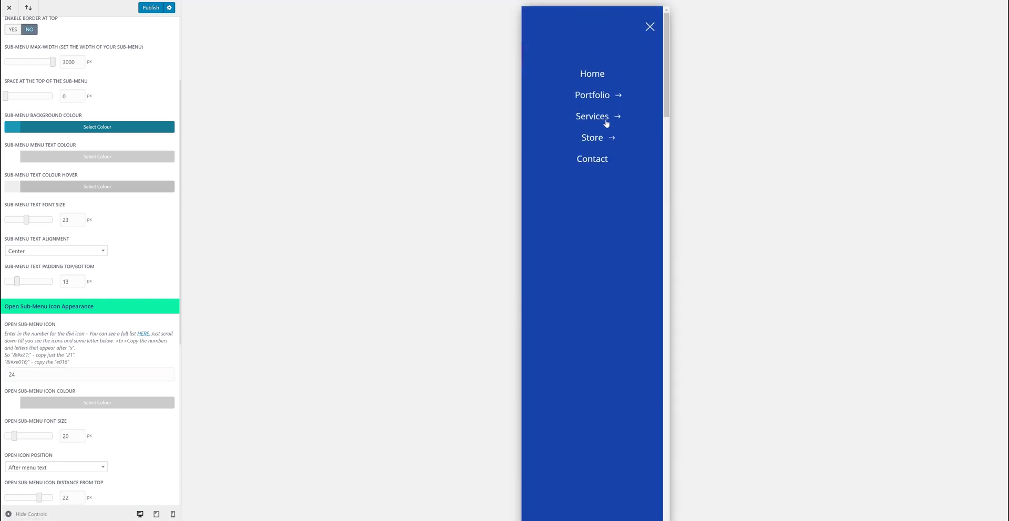
left_click(602, 98)
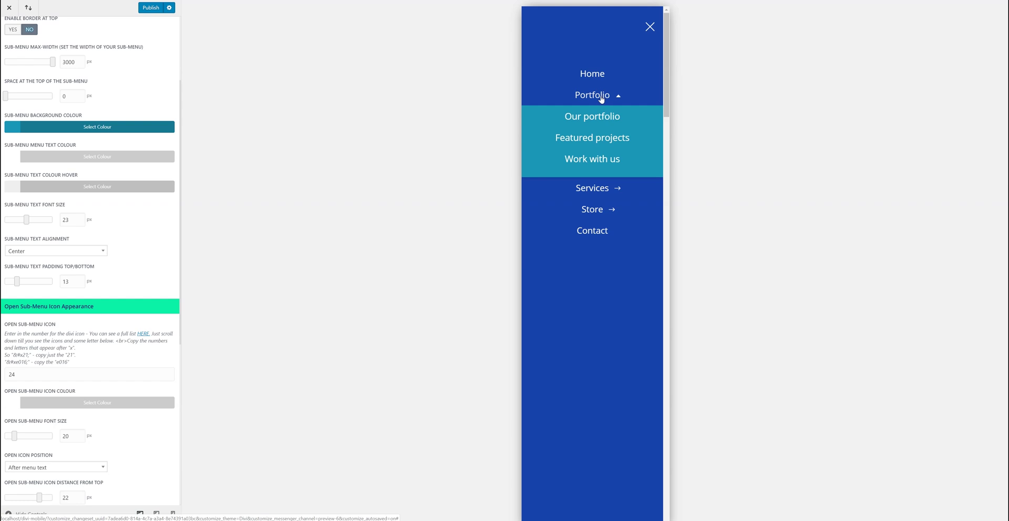
left_click(602, 98)
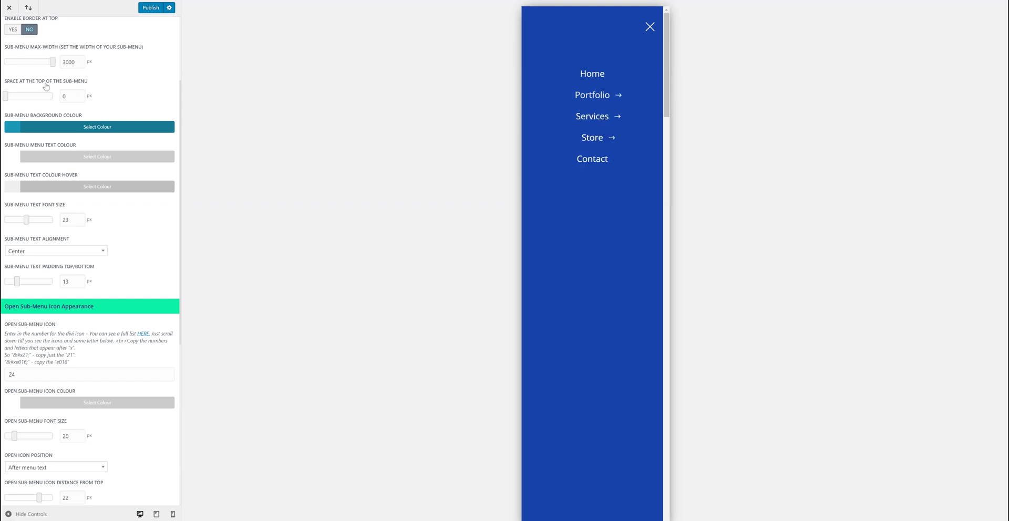
- Publish the customiser changes and reload the page
scroll(56, 100, "up", 2)
left_click(147, 9)
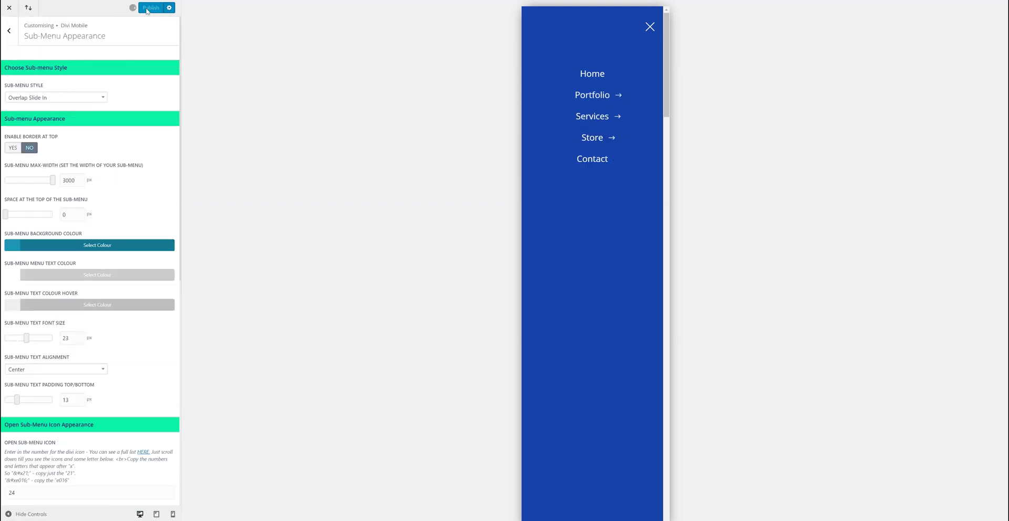
right_click(243, 42)
left_click(265, 66)
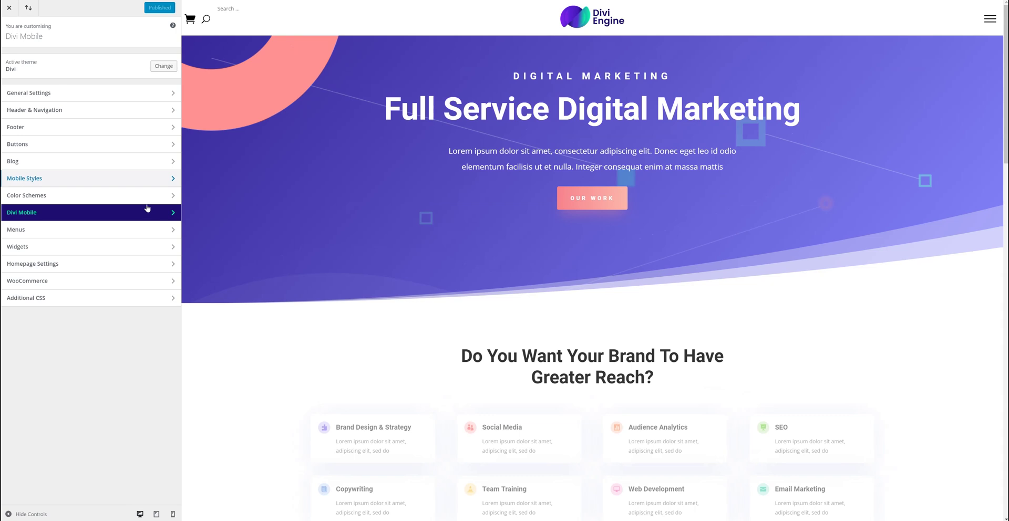
- Return to the Divi Mobile settings and open the Portfolio sub-menu from the mobile menu in the preview
left_click(147, 210)
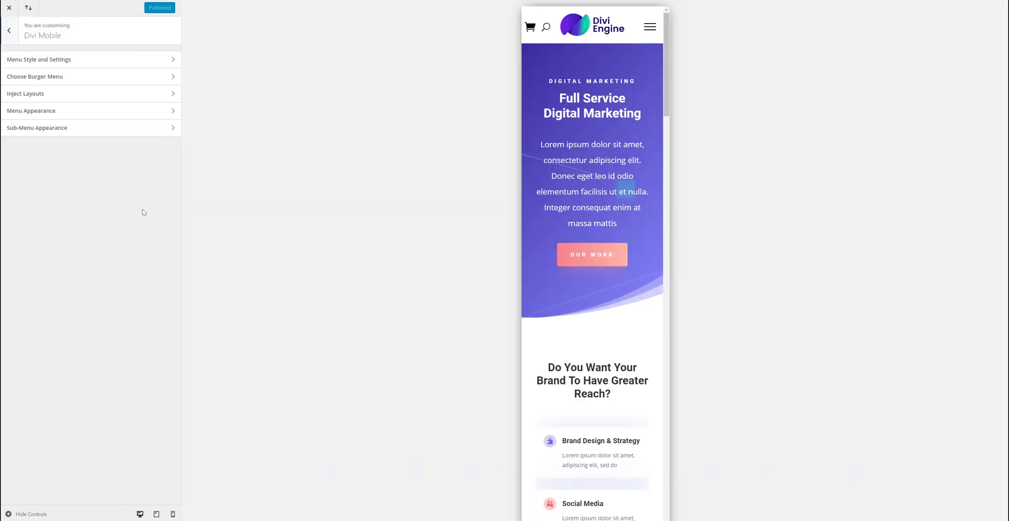
left_click(652, 28)
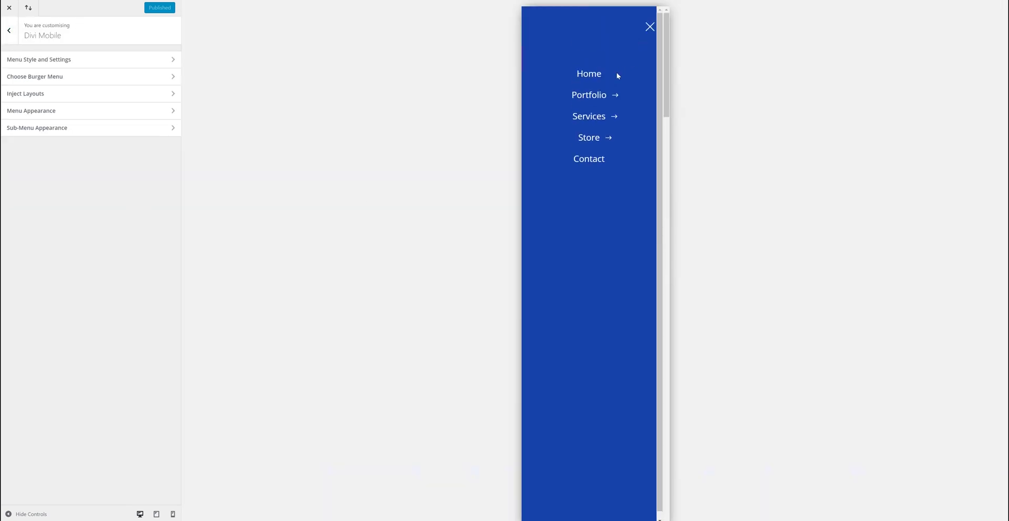
left_click(595, 98)
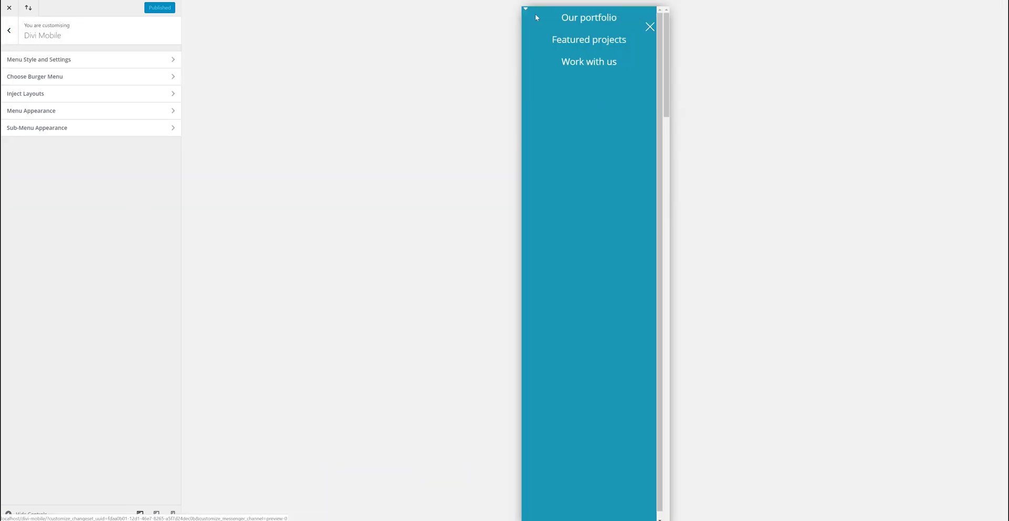
- In the Sub-Menu Appearance settings, set the close sub-menu icon to code 23
left_click(88, 130)
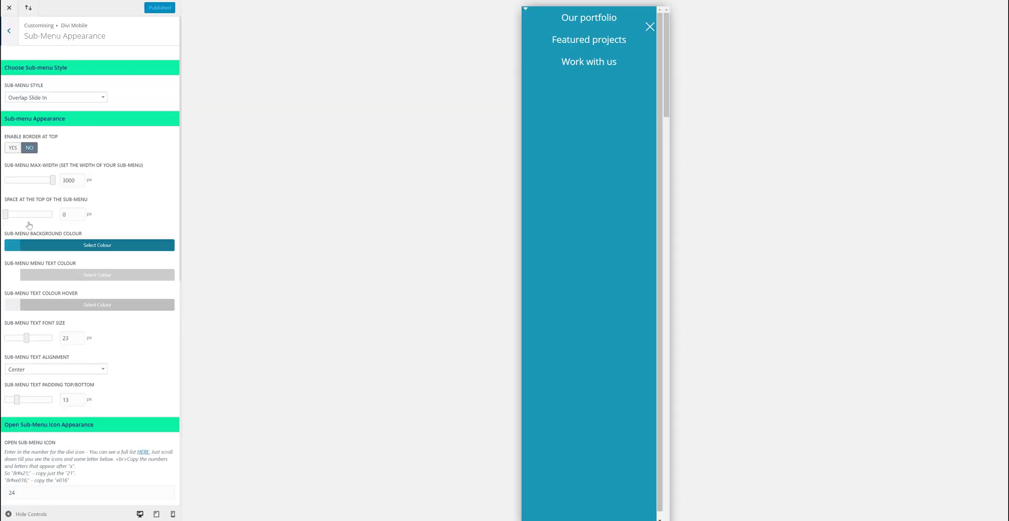
scroll(29, 225, "down", 7)
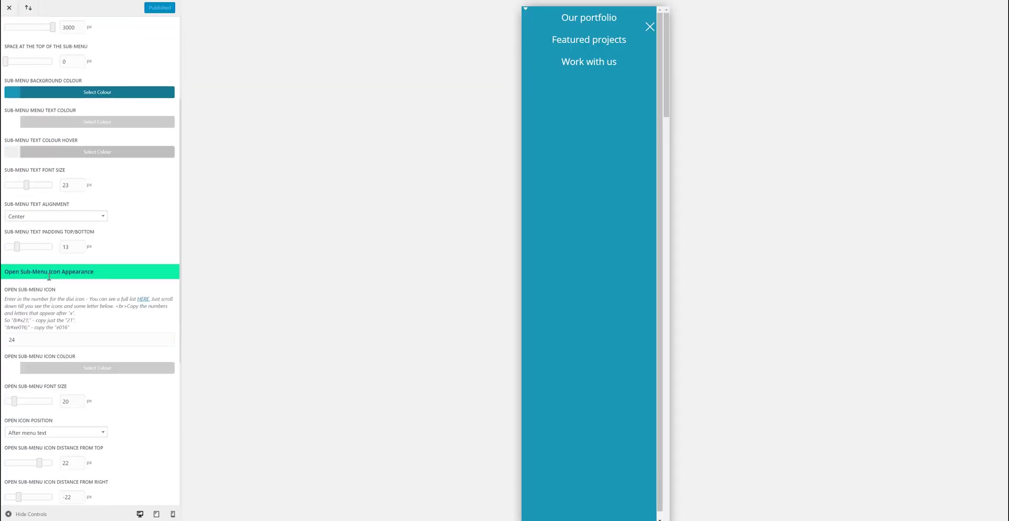
left_click(21, 424)
double_click(13, 423)
type("23")
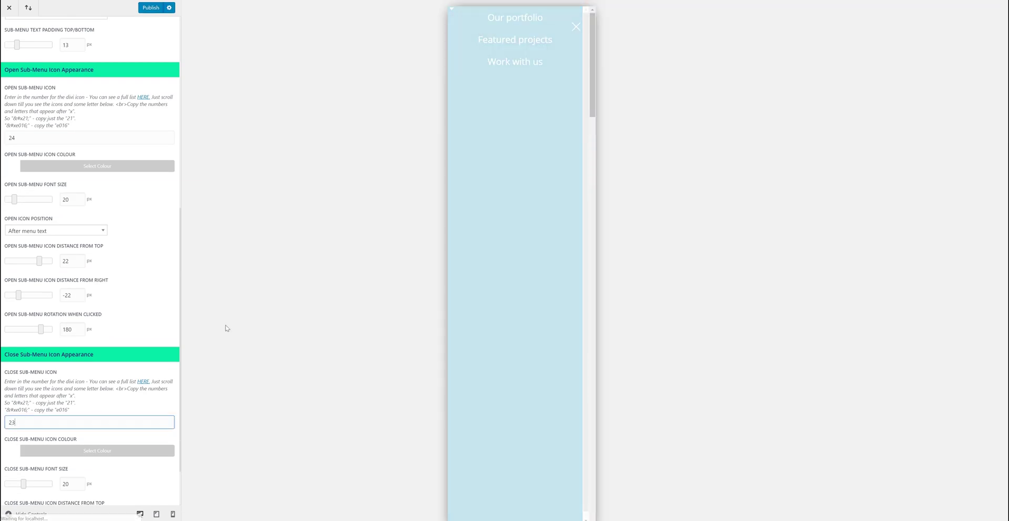
- With the Portfolio sub-menu open in the preview, set the close icon's font size to 30 px, distance from top to 50 and from left to 16
left_click(648, 25)
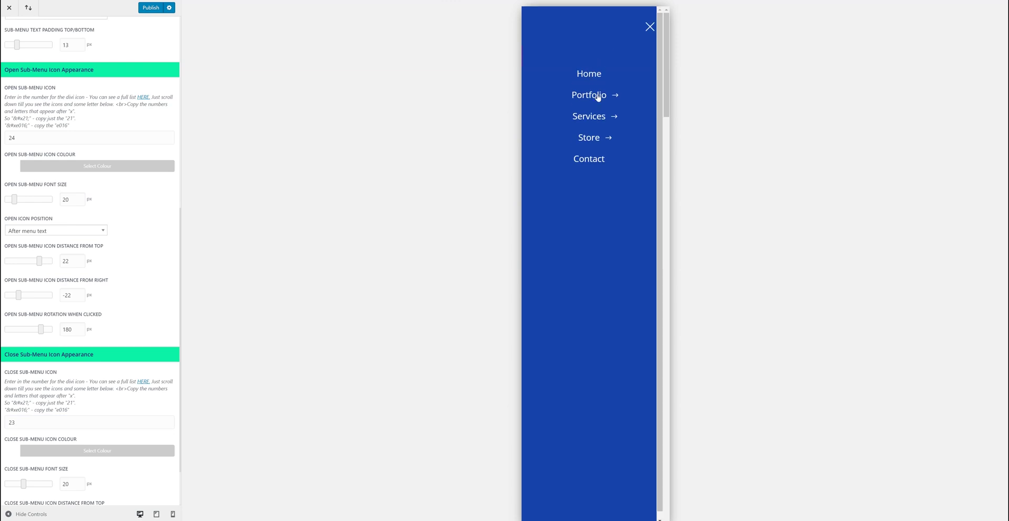
left_click(598, 96)
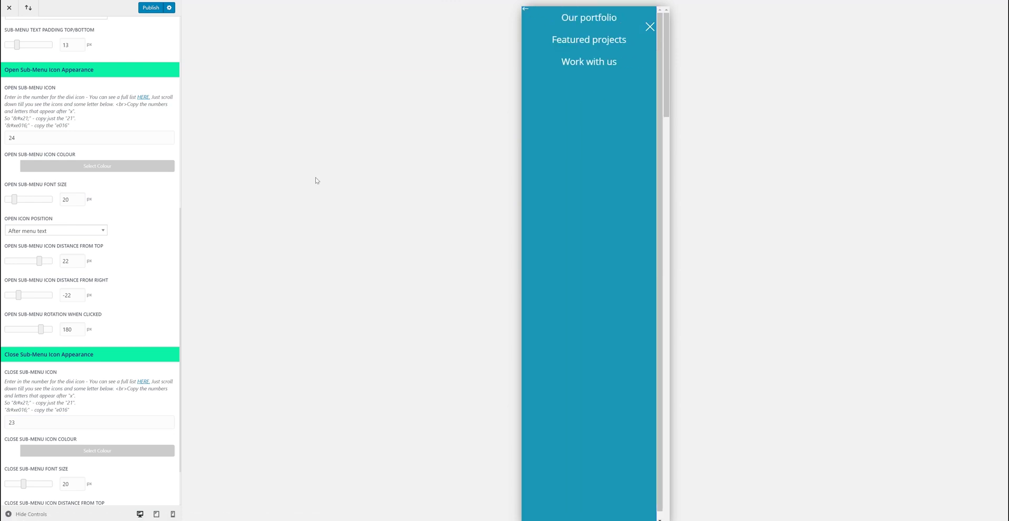
scroll(174, 284, "down", 1)
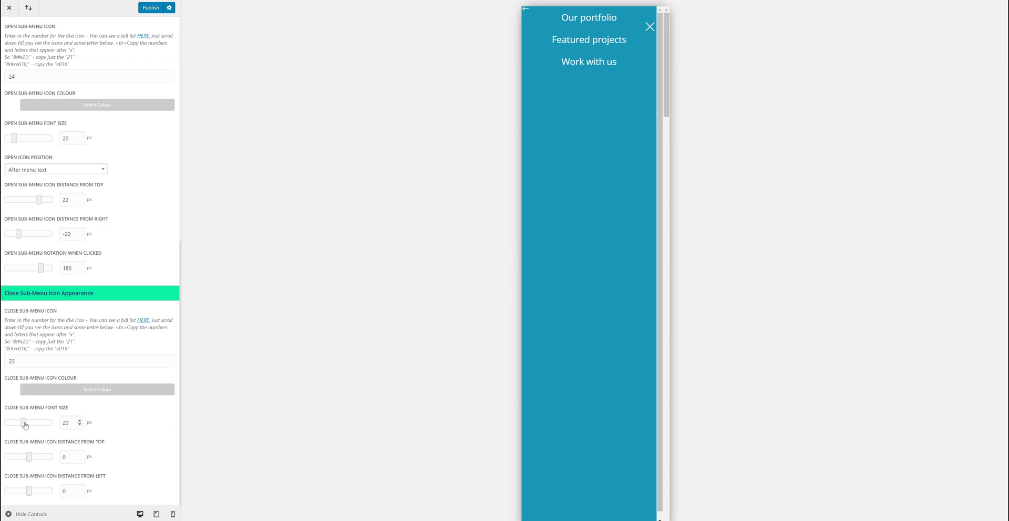
left_click_drag(24, 426, 33, 426)
left_click_drag(29, 458, 53, 458)
mouse_move(29, 491)
left_mouse_down()
mouse_move(79, 489)
mouse_move(38, 492)
left_mouse_up()
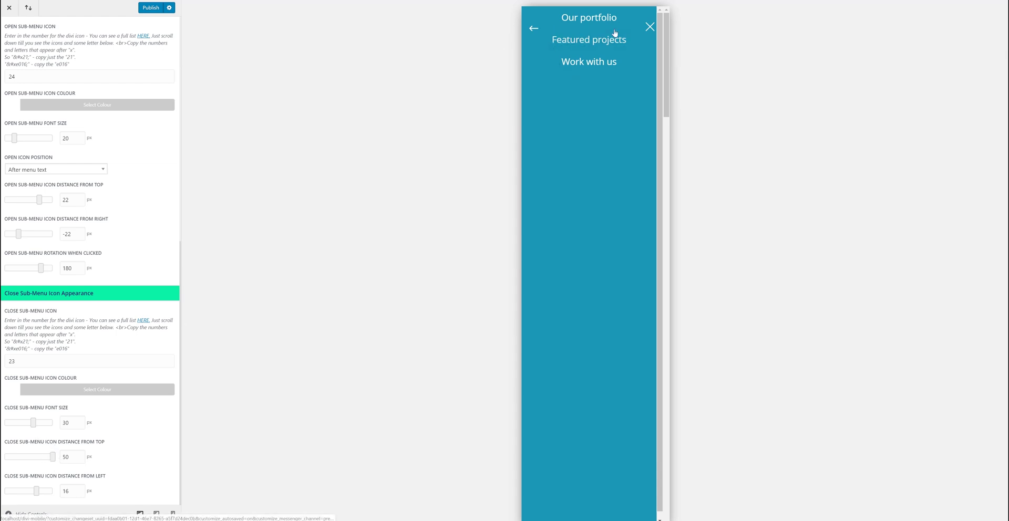
- Toggle the mobile menu and the Portfolio sub-menu in the preview to check the repositioned back arrow
left_click(647, 30)
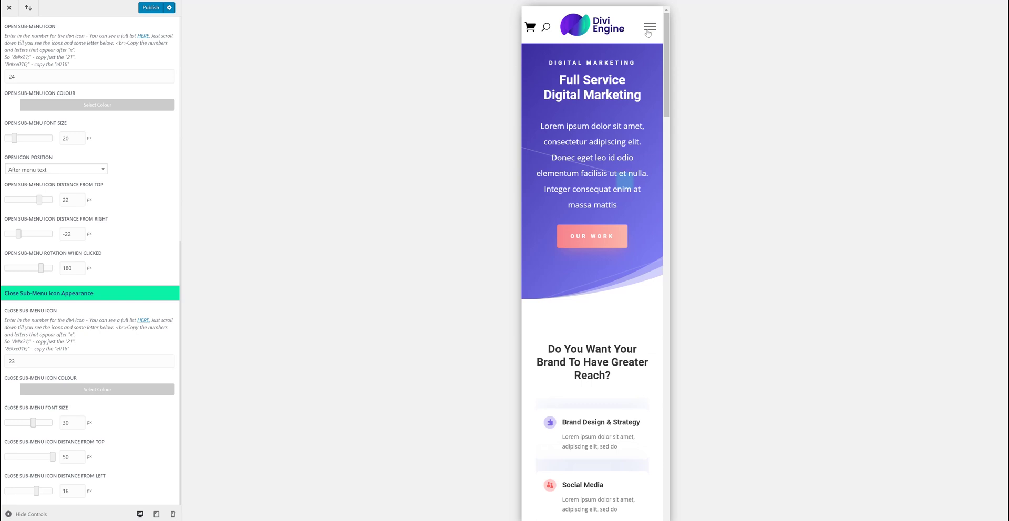
left_click(649, 30)
left_click(649, 31)
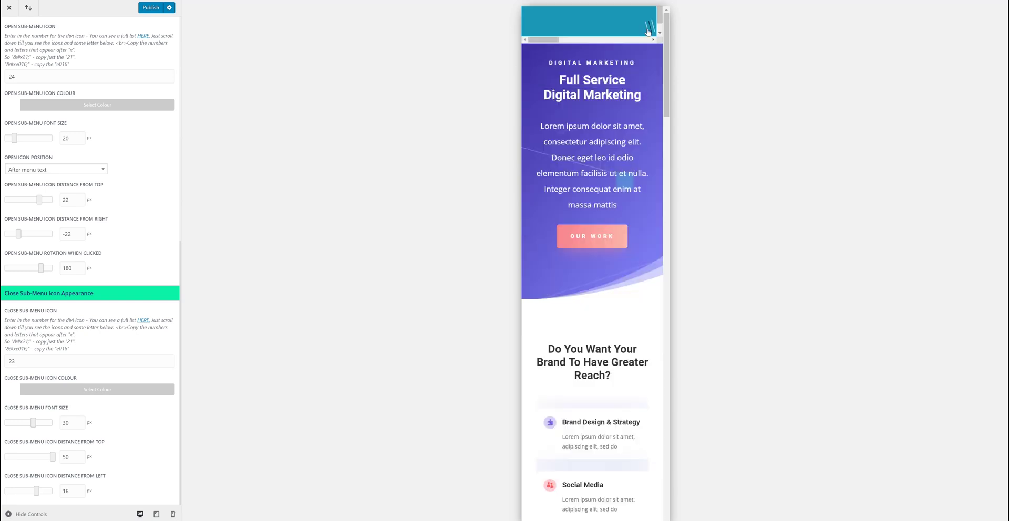
left_click(649, 29)
left_click(537, 28)
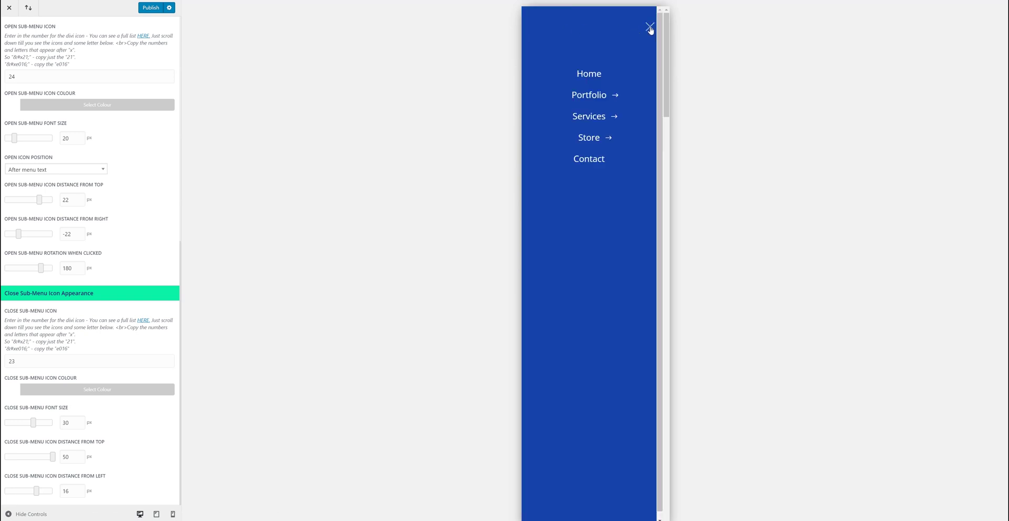
left_click(650, 30)
left_click(650, 30)
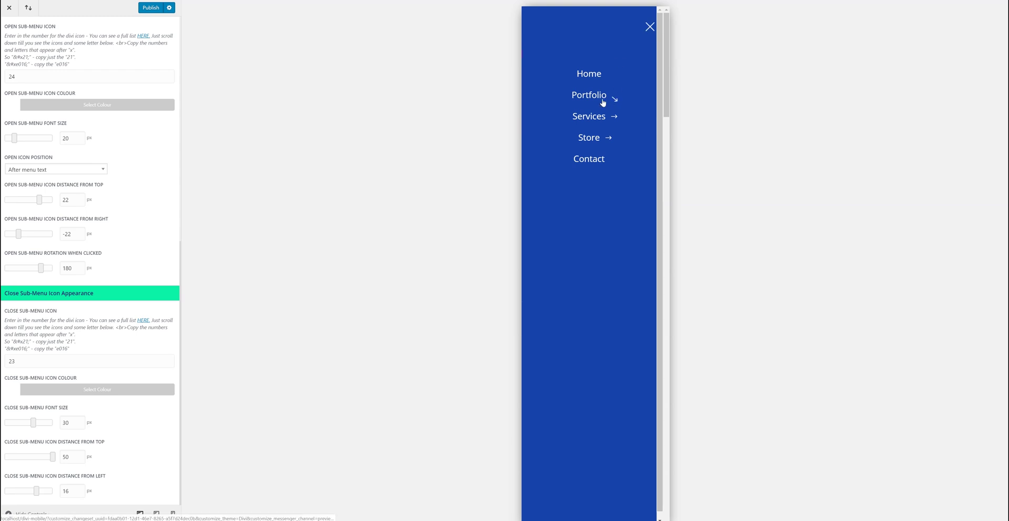
left_click(604, 101)
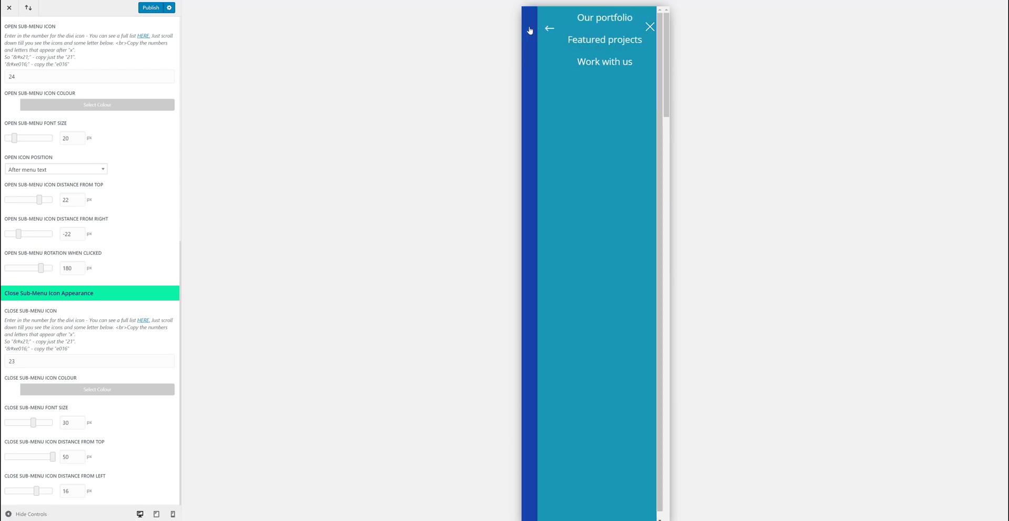
left_click(529, 30)
left_click(598, 95)
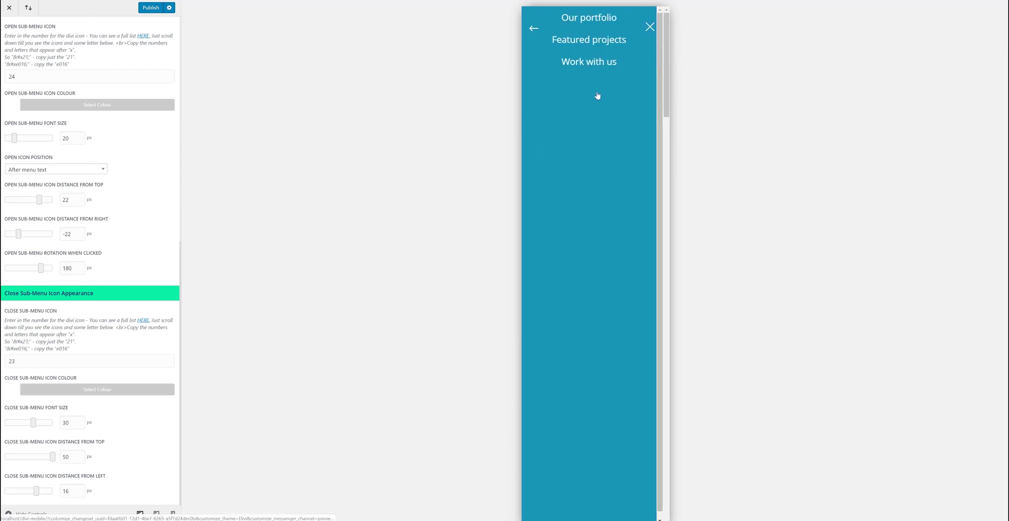
- With the Portfolio sub-menu reopened in the preview, set the sub-menu text padding to 20 px and the space at its top to 107 px
left_click(534, 28)
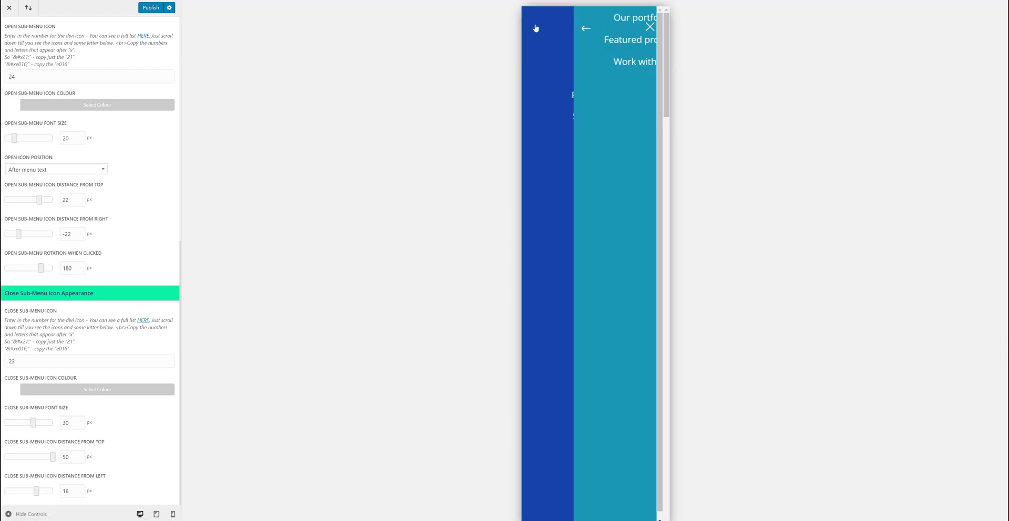
left_click(604, 96)
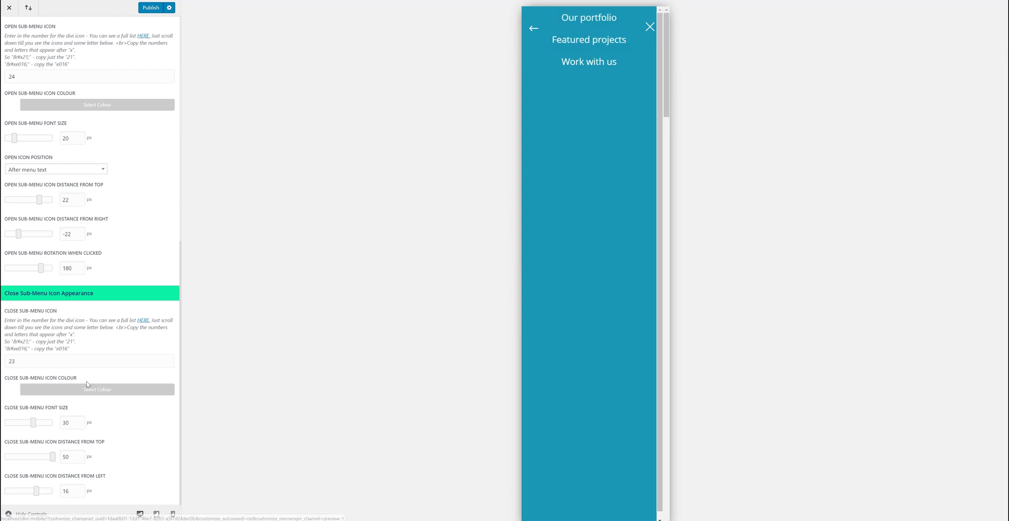
scroll(49, 242, "up", 4)
scroll(48, 214, "up", 1)
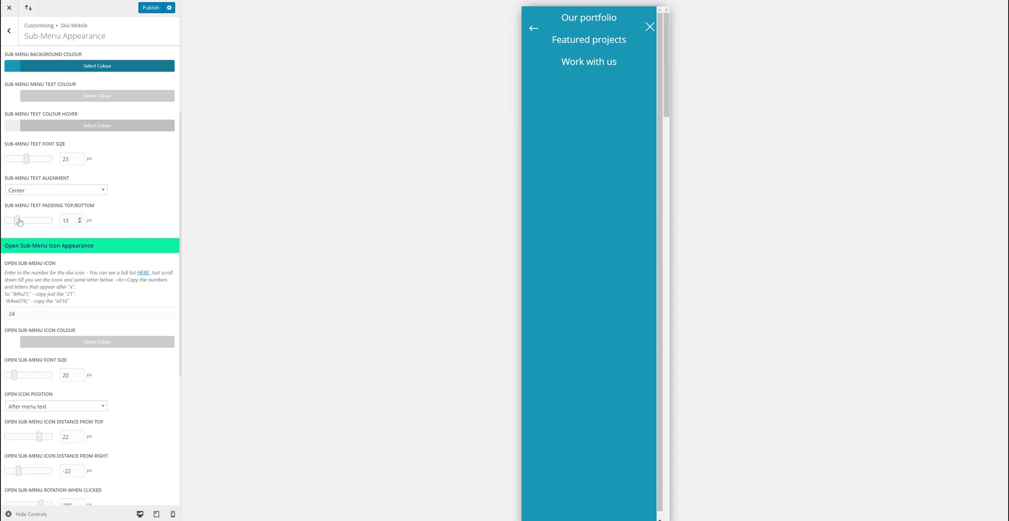
left_click_drag(18, 223, 24, 221)
scroll(45, 199, "up", 2)
scroll(45, 199, "up", 2)
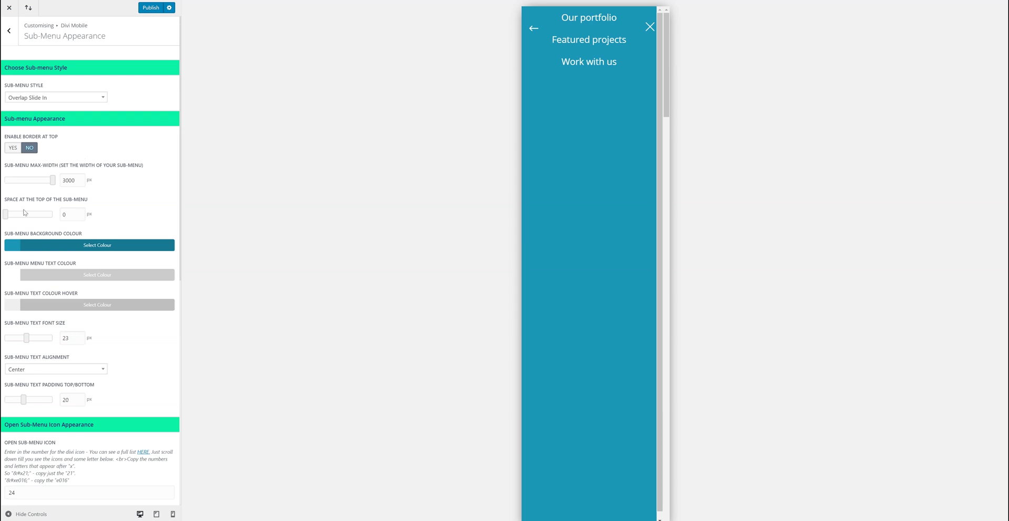
left_click_drag(6, 215, 15, 214)
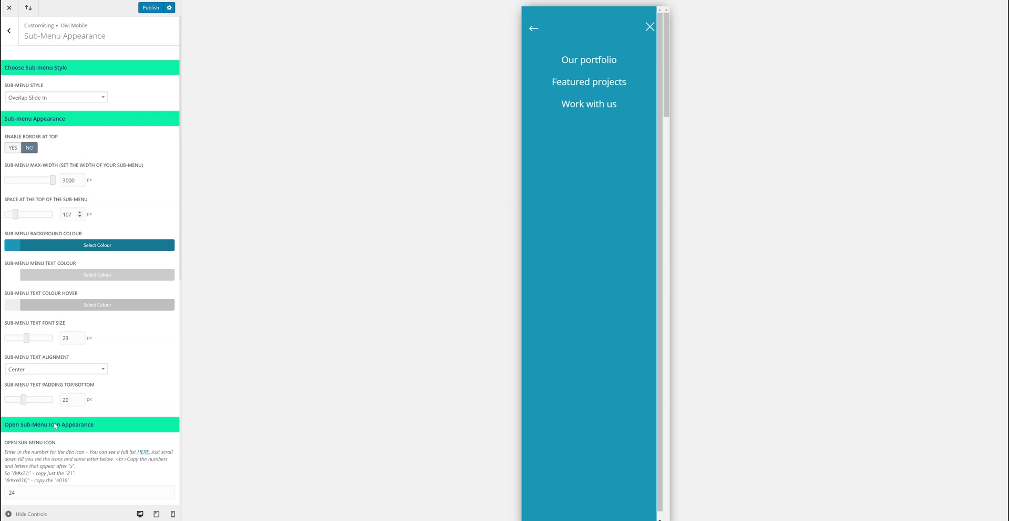
- Close and reopen the Portfolio sub-menu in the preview to check its new spacing
scroll(54, 426, "down", 7)
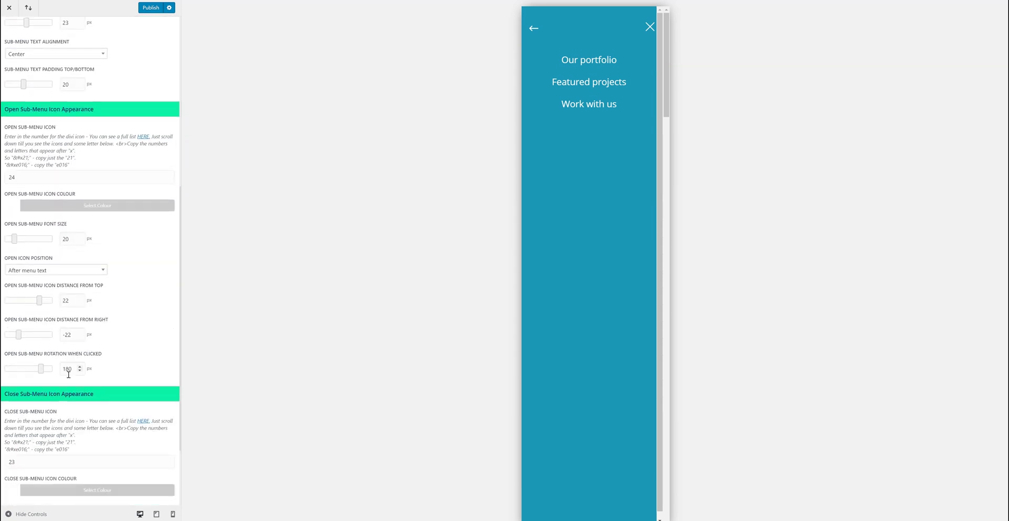
left_click(536, 29)
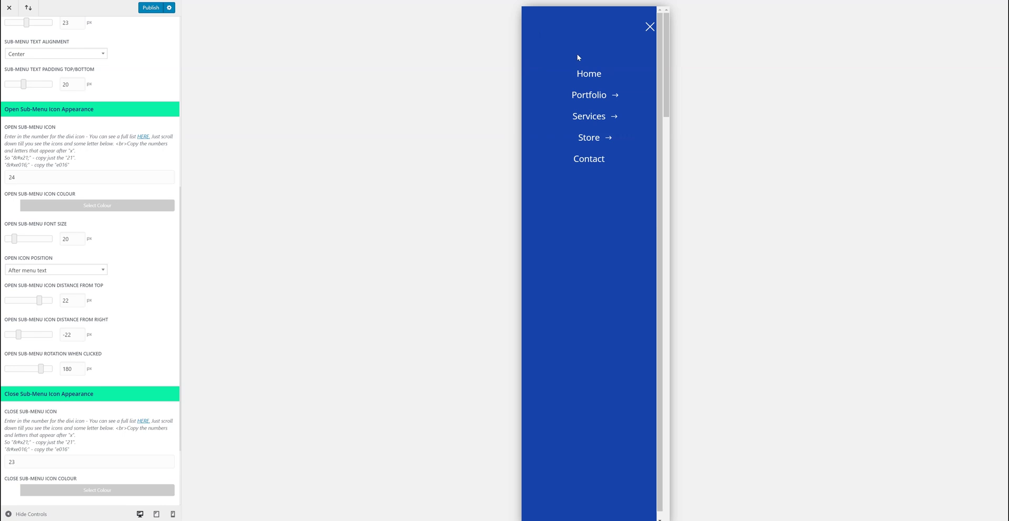
left_click(594, 99)
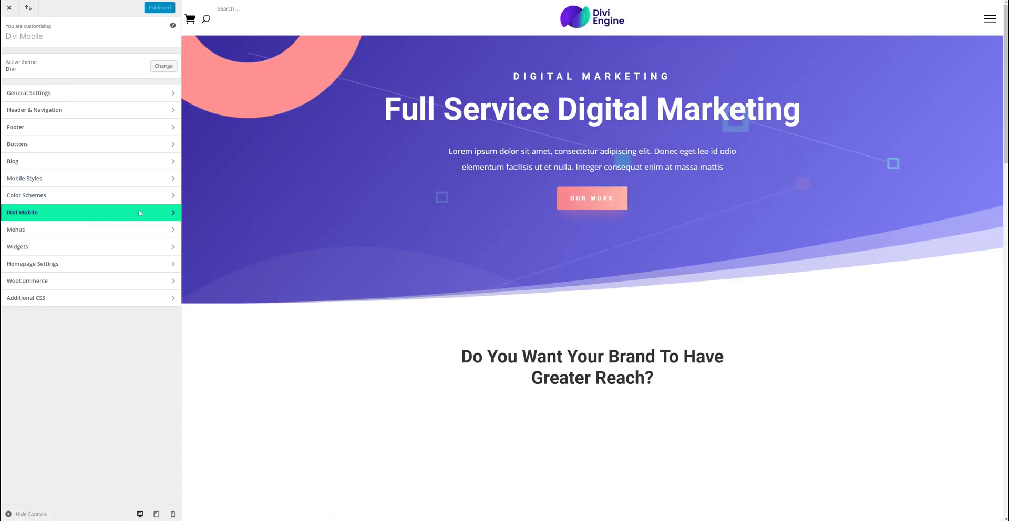
- From the Divi Mobile settings, open the mobile menu in the preview and repeatedly toggle the Portfolio sub-menu to check the slide-in effect
left_click(102, 214)
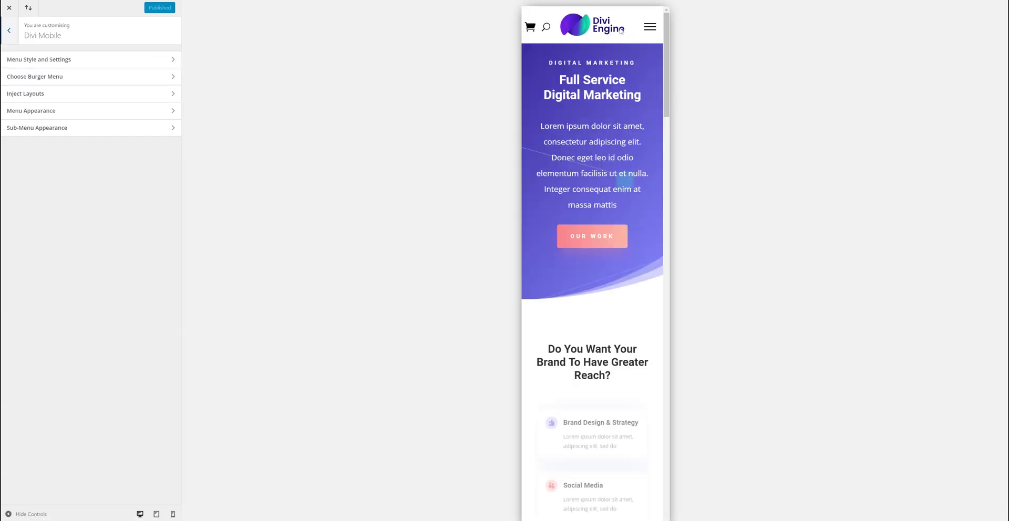
left_click(656, 27)
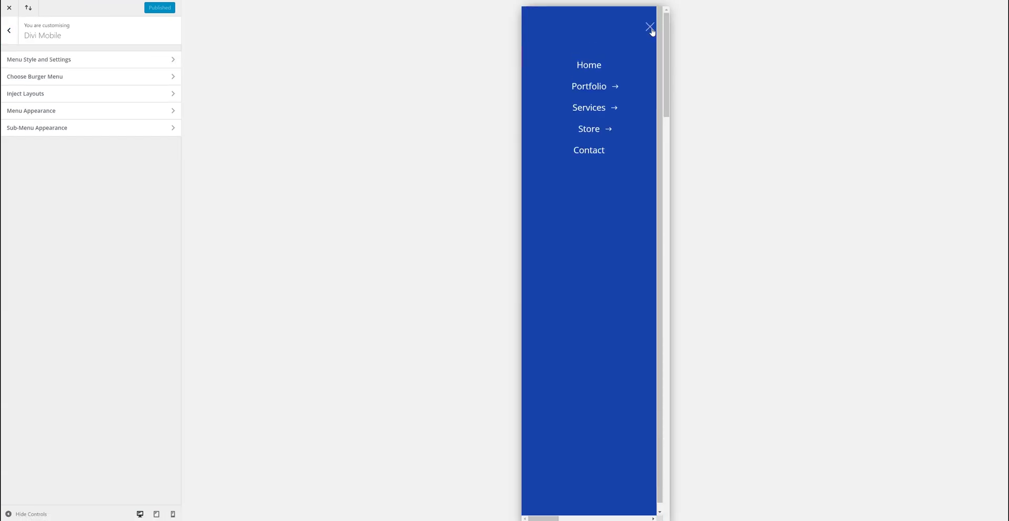
left_click(599, 94)
left_click(534, 28)
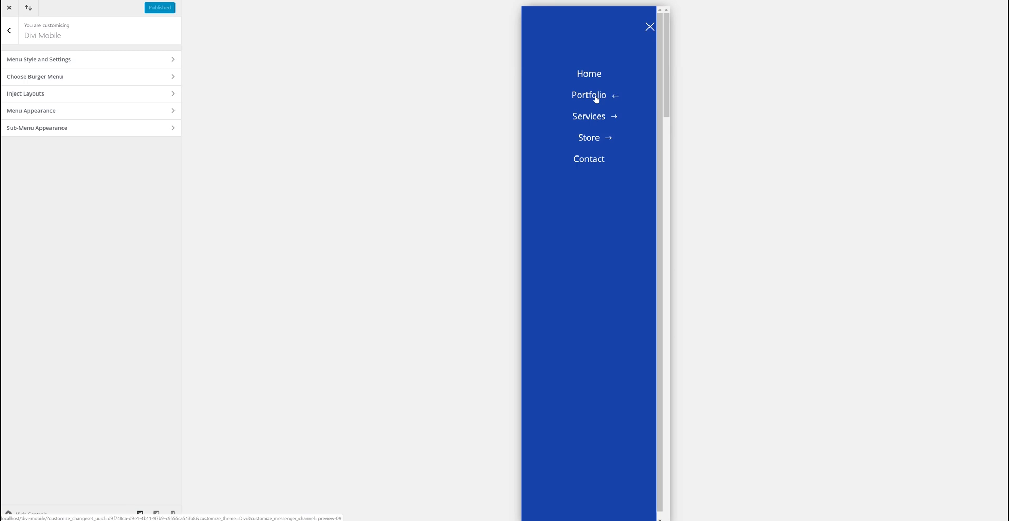
left_click(597, 99)
left_click(533, 29)
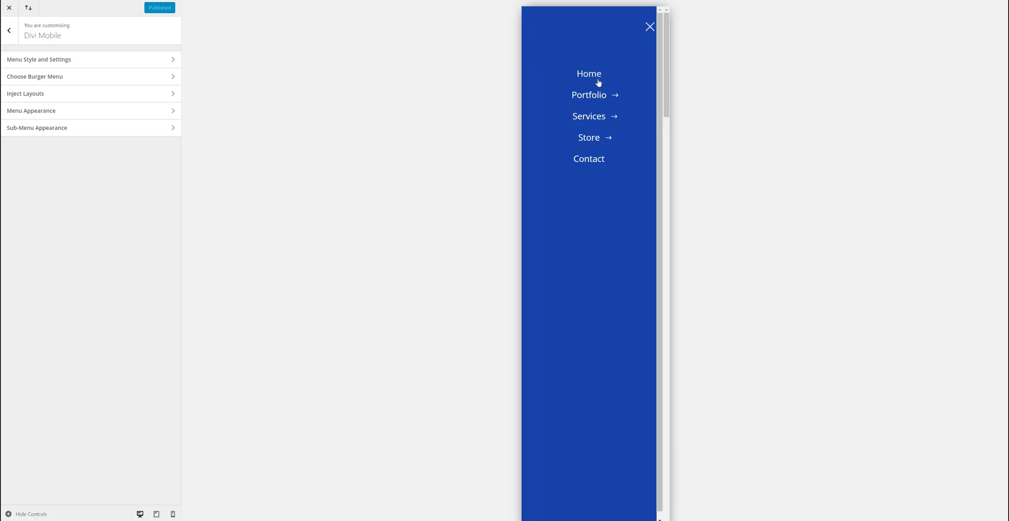
left_click(604, 98)
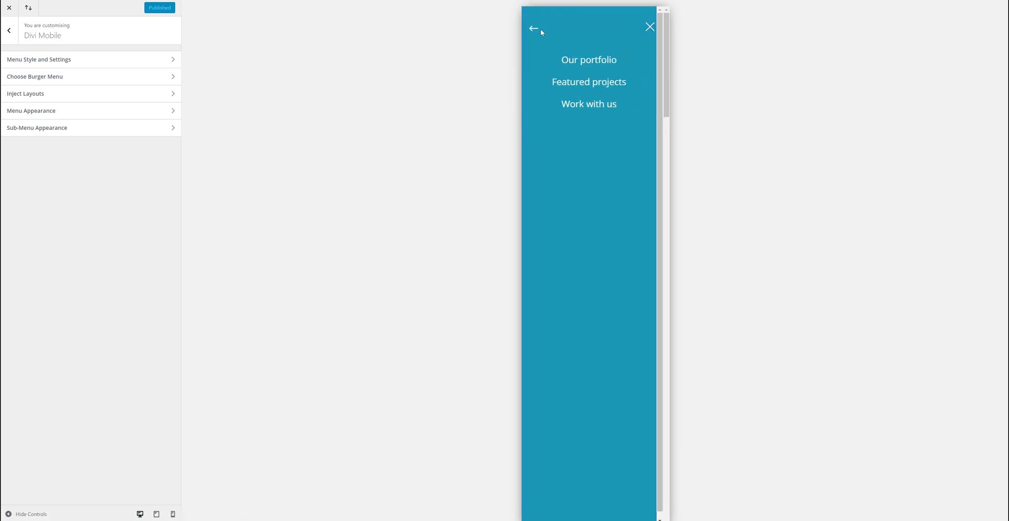
left_click(534, 30)
left_click(582, 99)
left_click(534, 29)
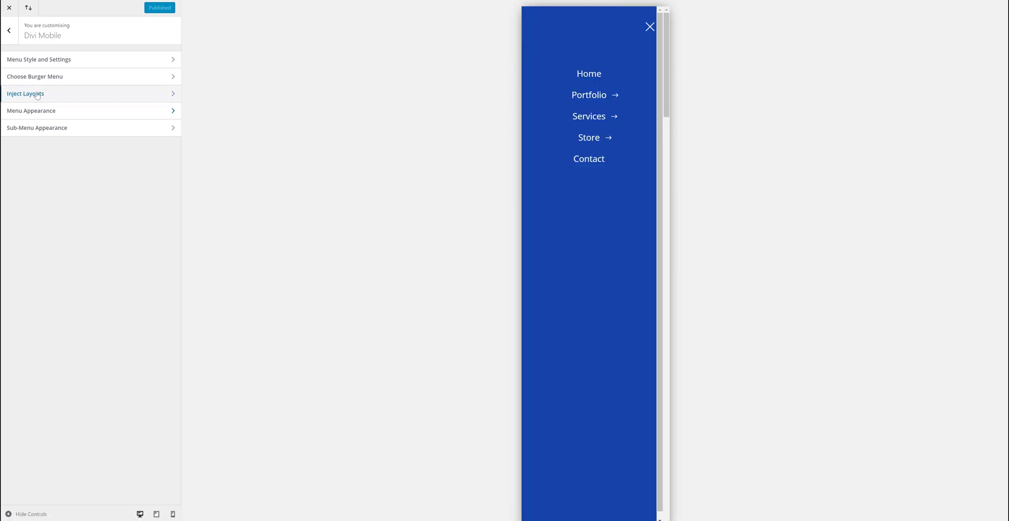
- In the Sub-Menu Appearance settings, change the sub-menu style to Side By Side
left_click(107, 133)
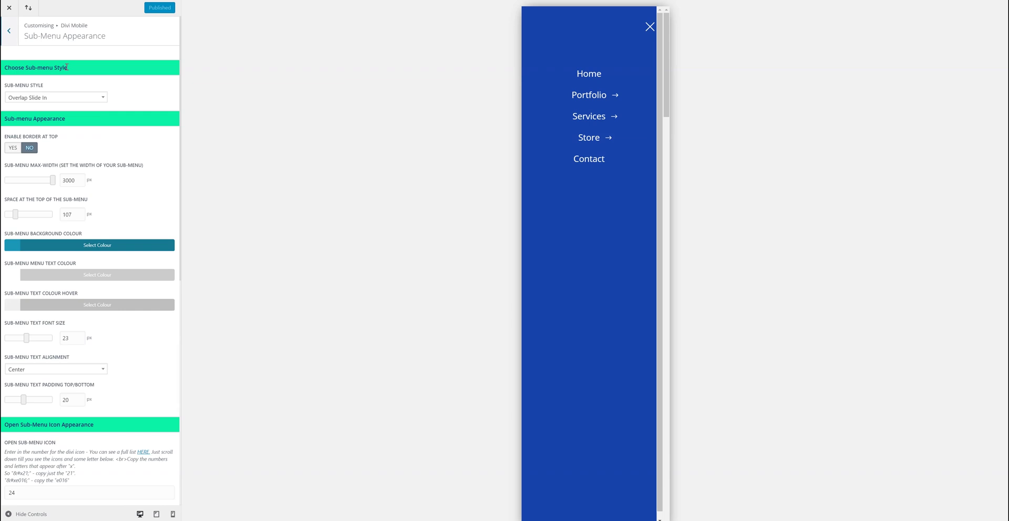
left_click(55, 98)
left_click(63, 146)
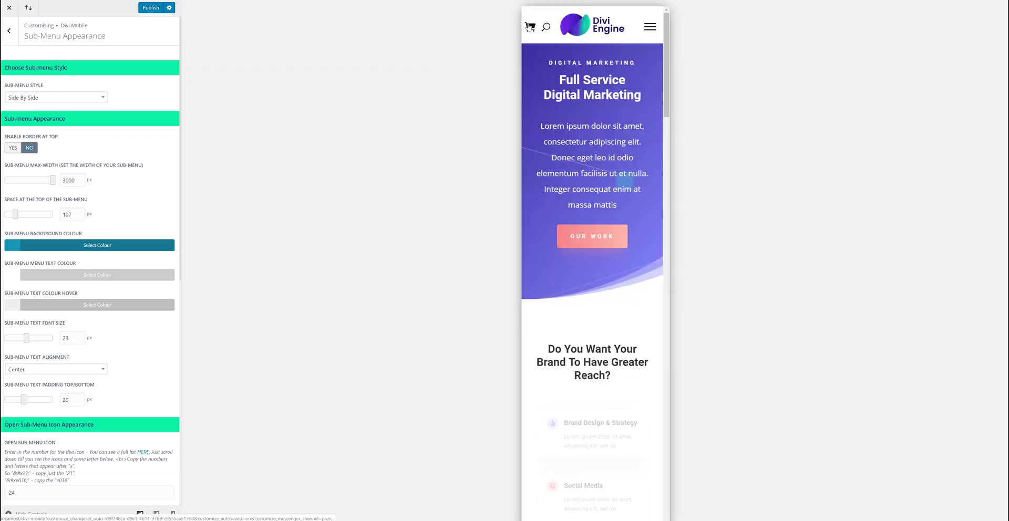
- Open the mobile menu in the preview and switch between the Portfolio, Services and Store sub-menus to check the side-by-side layout
left_click(649, 27)
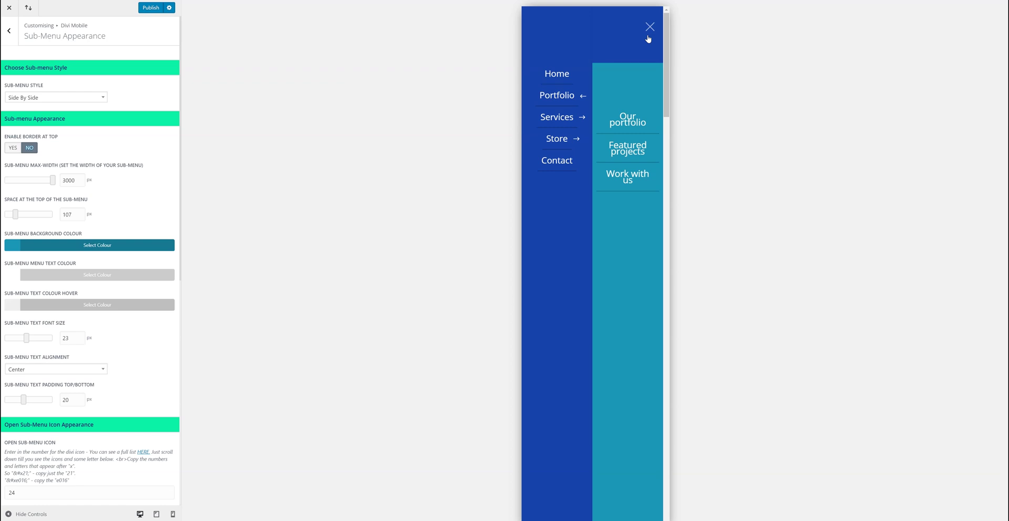
left_click(567, 124)
left_click(565, 142)
left_click(564, 120)
left_click(568, 97)
left_click(568, 121)
left_click(578, 139)
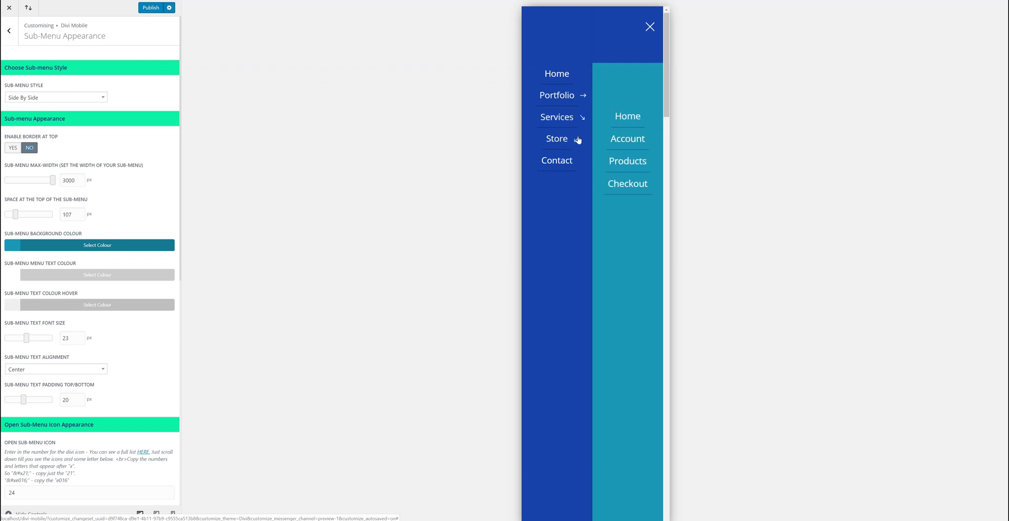
left_click(561, 101)
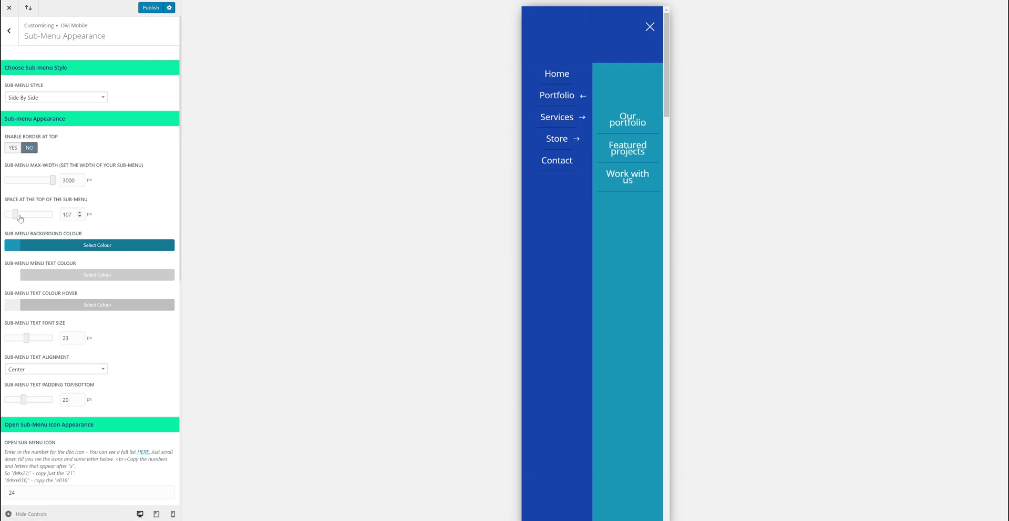
- Set the space at the top of the sub-menu to 0 px and publish the changes
left_click_drag(17, 217, 5, 218)
left_click(145, 8)
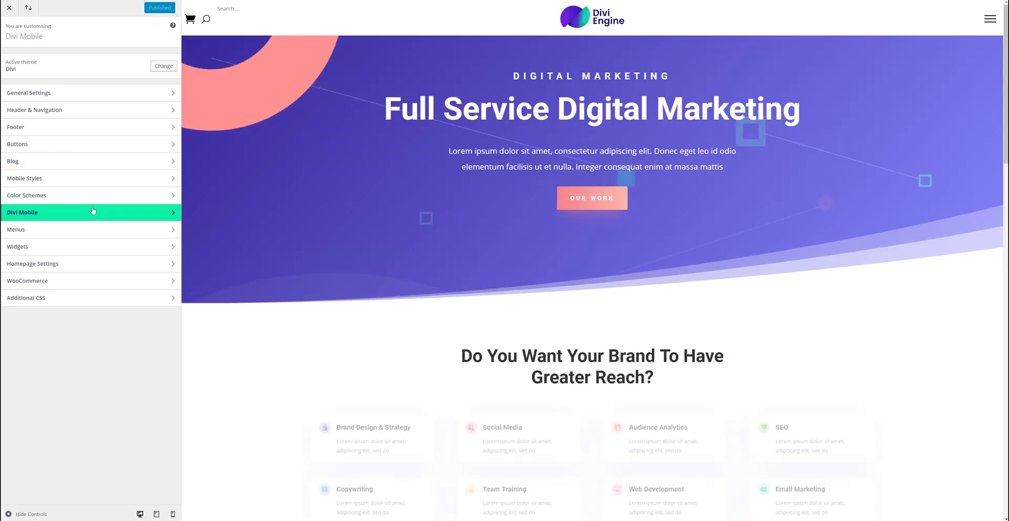
- With the mobile menu reopened in the preview, set the space at the top of the main menu to 160 px in the Menu Appearance settings
left_click(92, 210)
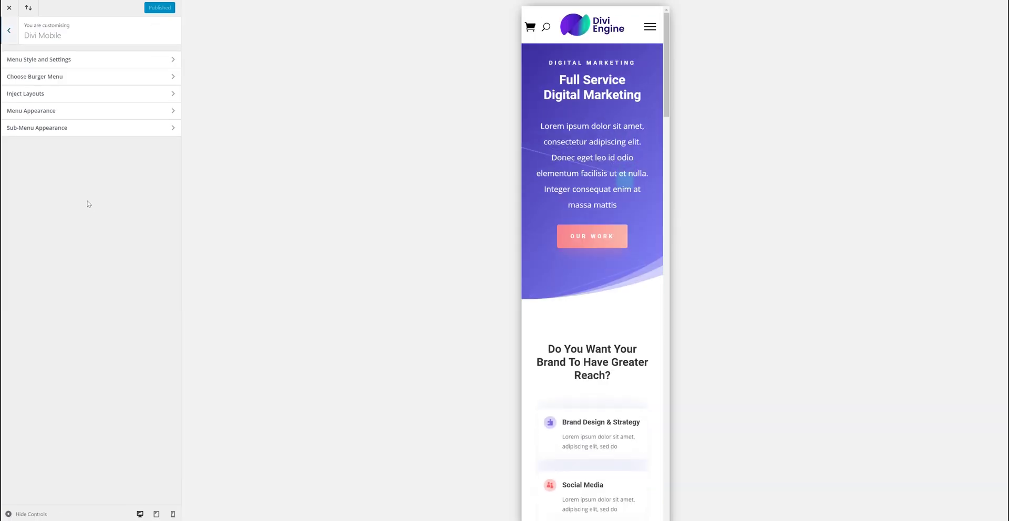
left_click(650, 27)
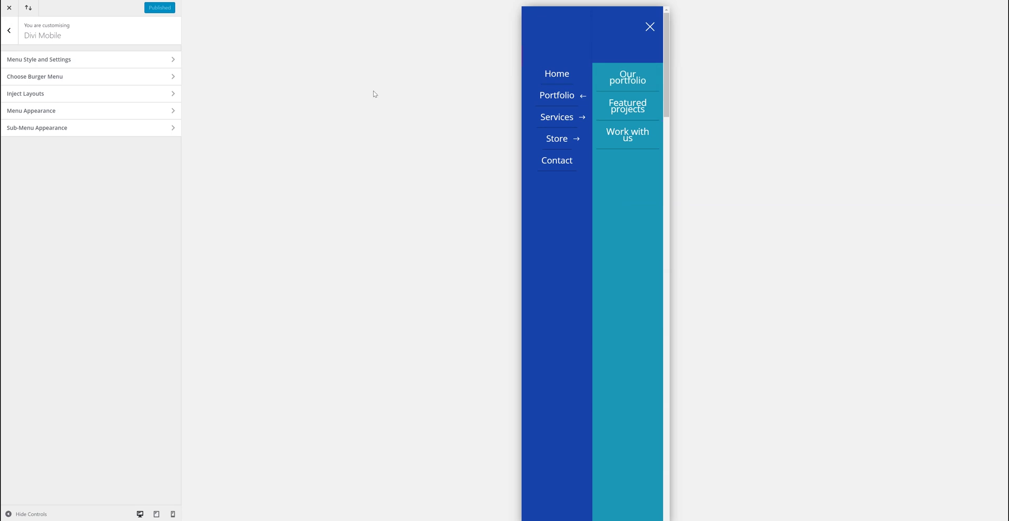
left_click(69, 110)
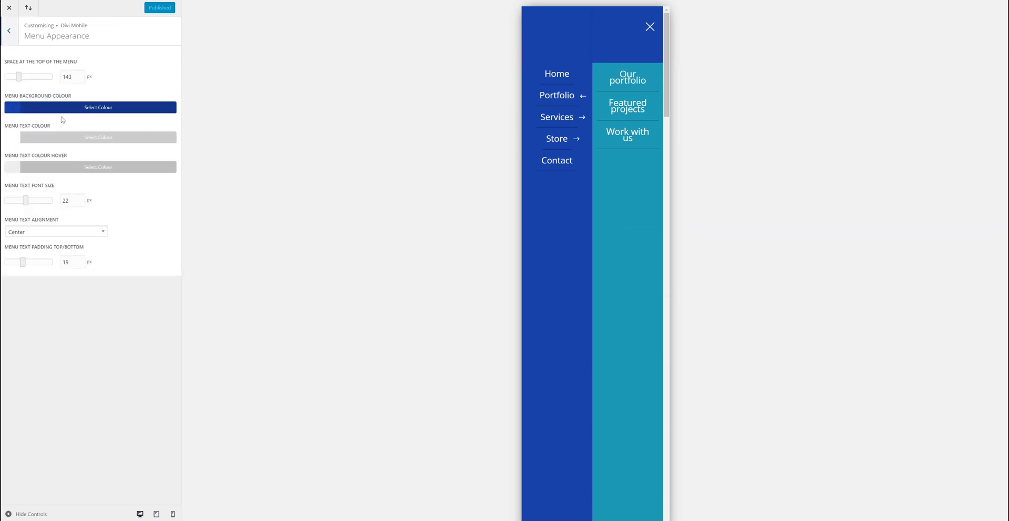
left_click(20, 80)
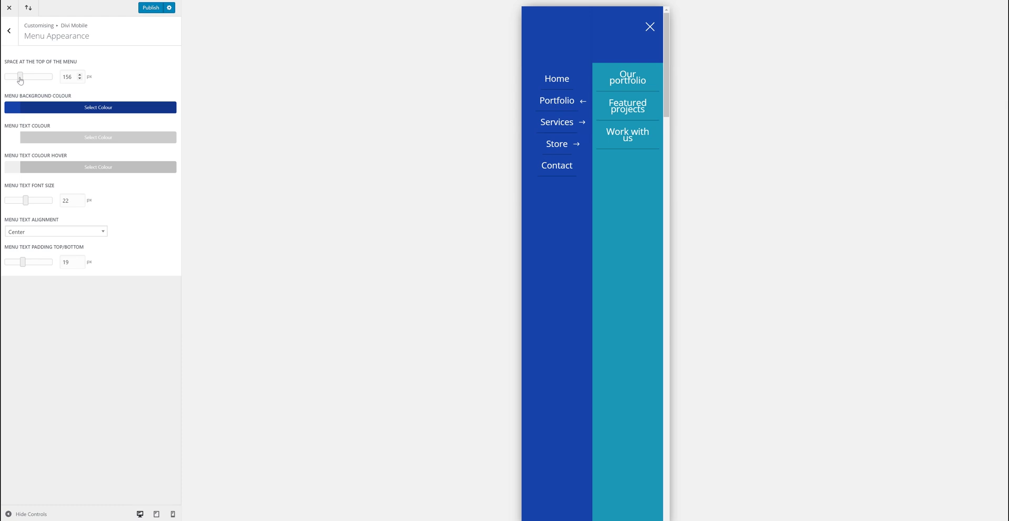
key("Right")
key("Right")
key("Right")
key("Right")
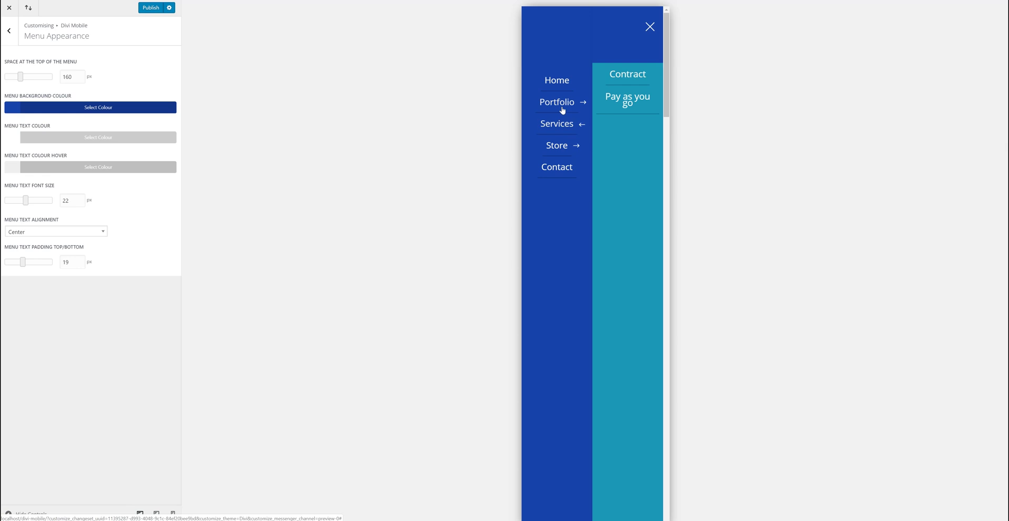
left_click(562, 108)
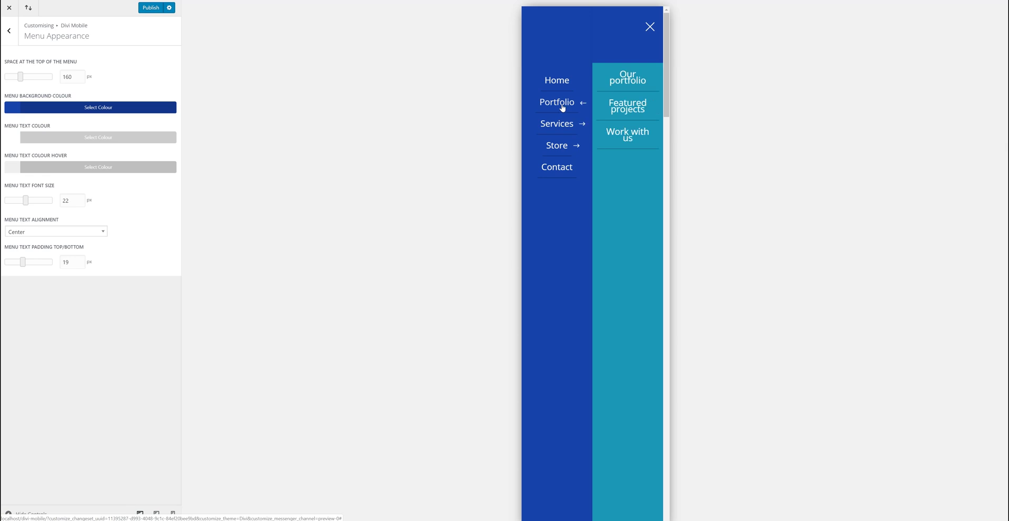
- In the Sub-Menu Appearance settings, change the sub-menu background colour to a dark blue
left_click(9, 31)
left_click(35, 127)
left_click(27, 247)
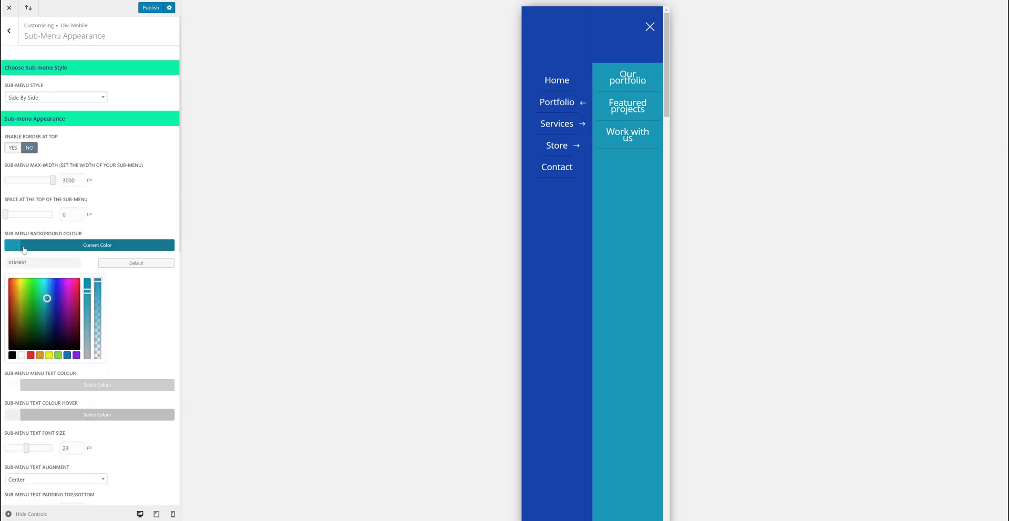
mouse_move(51, 320)
left_mouse_down()
mouse_move(50, 294)
mouse_move(42, 310)
mouse_move(45, 298)
mouse_move(51, 316)
left_mouse_up()
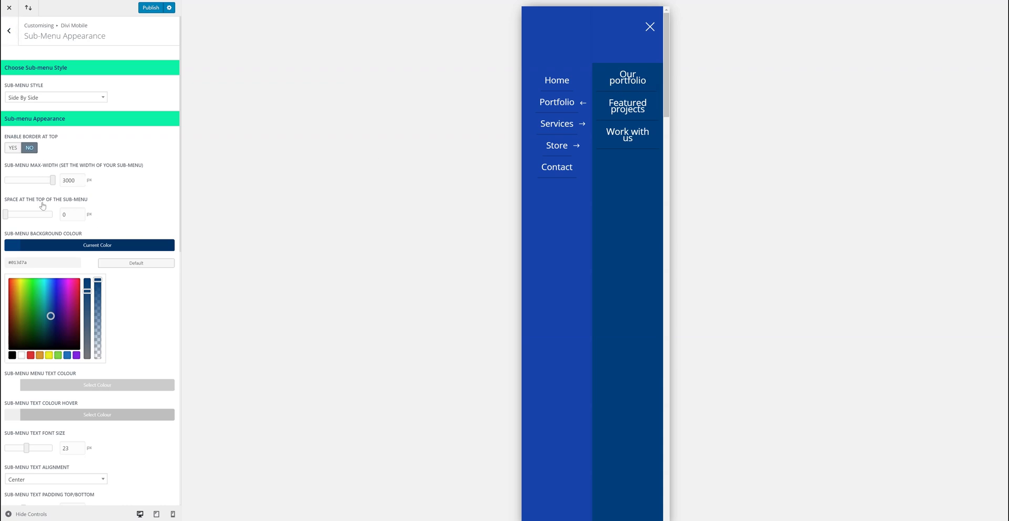
- Set the sub-menu text font size to 14 px
scroll(18, 350, "down", 2)
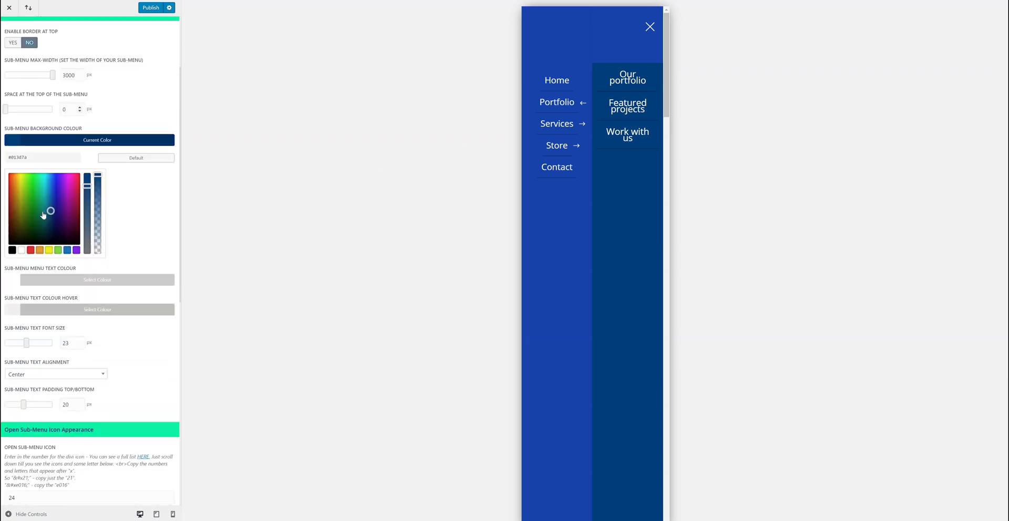
left_click_drag(25, 337, 19, 337)
left_click(18, 337)
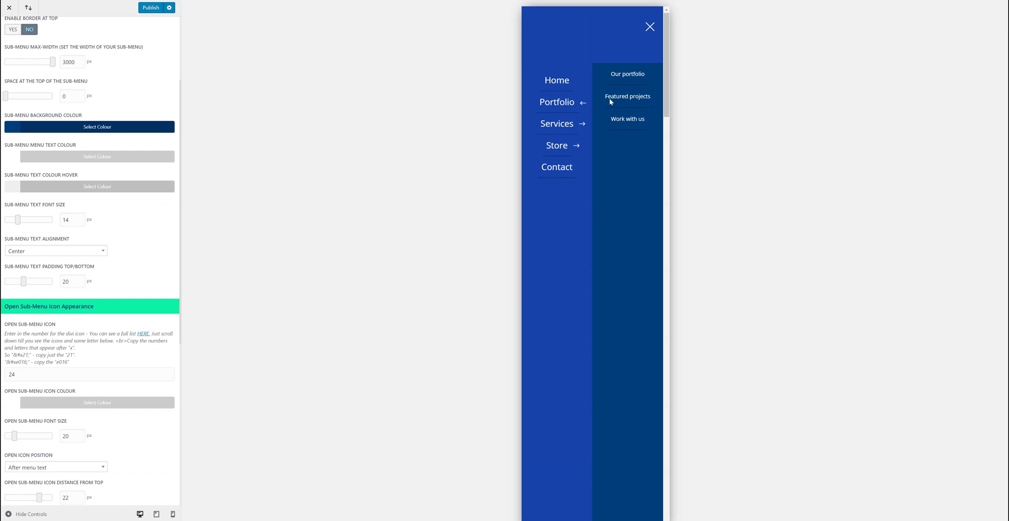
- Switch between the Services, Store and Portfolio sub-menus in the preview, and close and reopen the mobile menu to check the restyled sub-menu
left_click(563, 129)
left_click(560, 151)
left_click(561, 128)
left_click(560, 108)
left_click(649, 27)
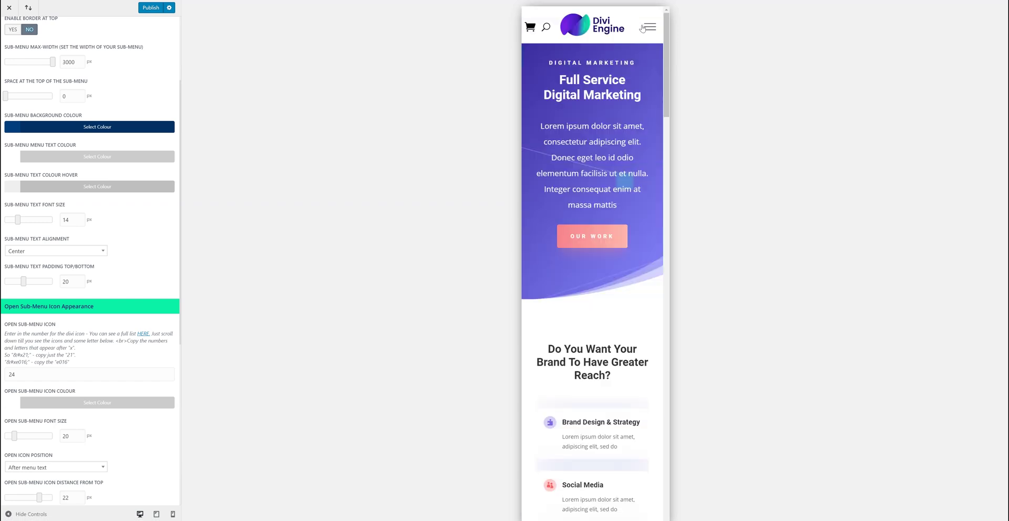
scroll(34, 80, "up", 3)
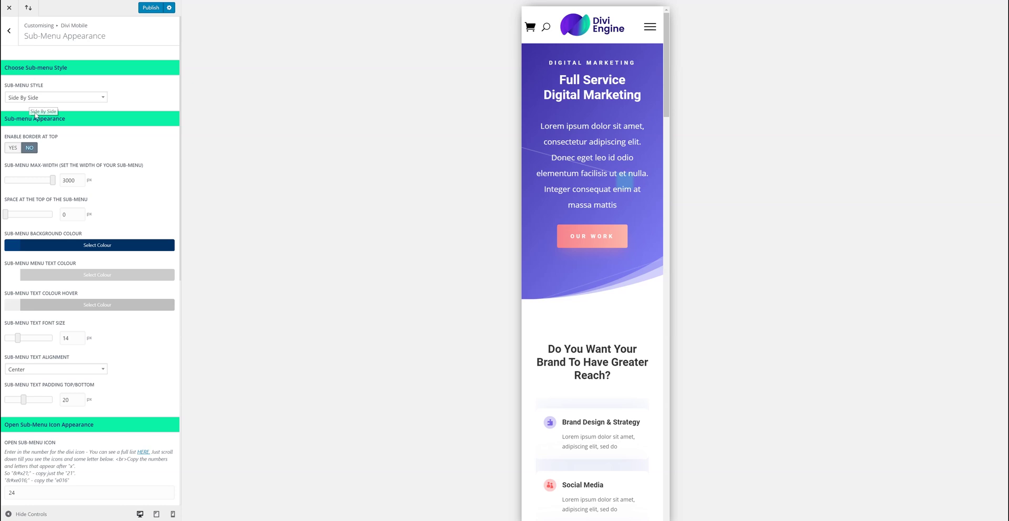
left_click(650, 26)
left_click(567, 127)
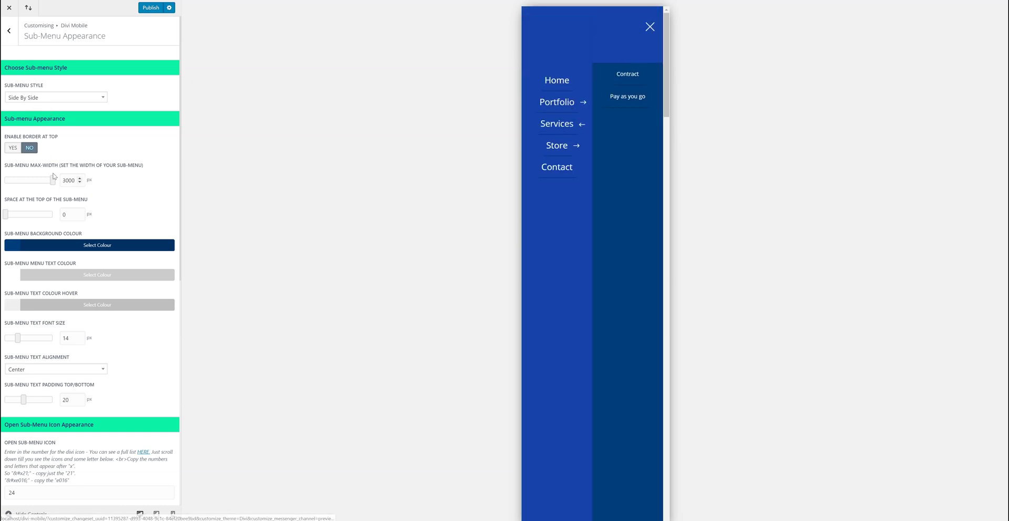
- Switch the sub-menu style back to Overlap Slide In and open the Portfolio sub-menu in the preview
left_click(62, 100)
left_click(60, 137)
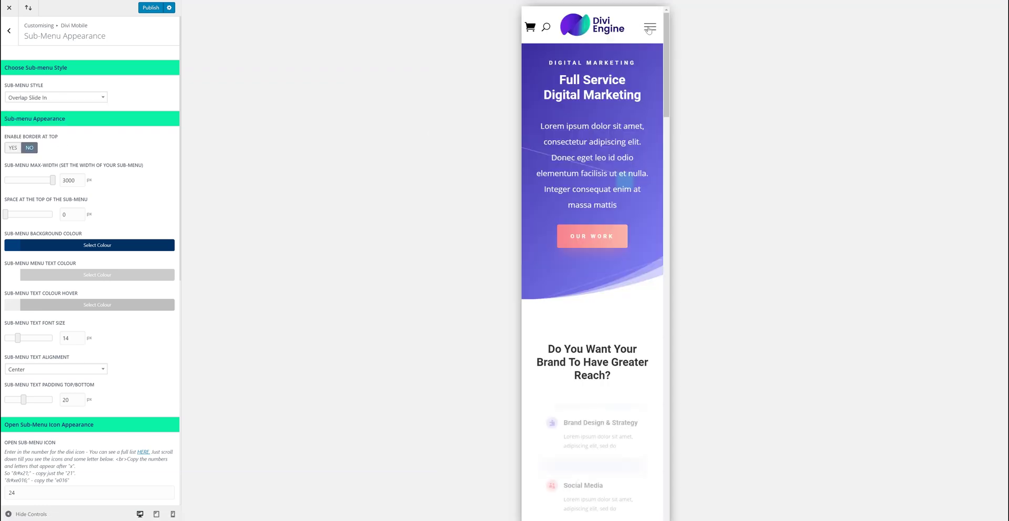
left_click(650, 25)
left_click(588, 106)
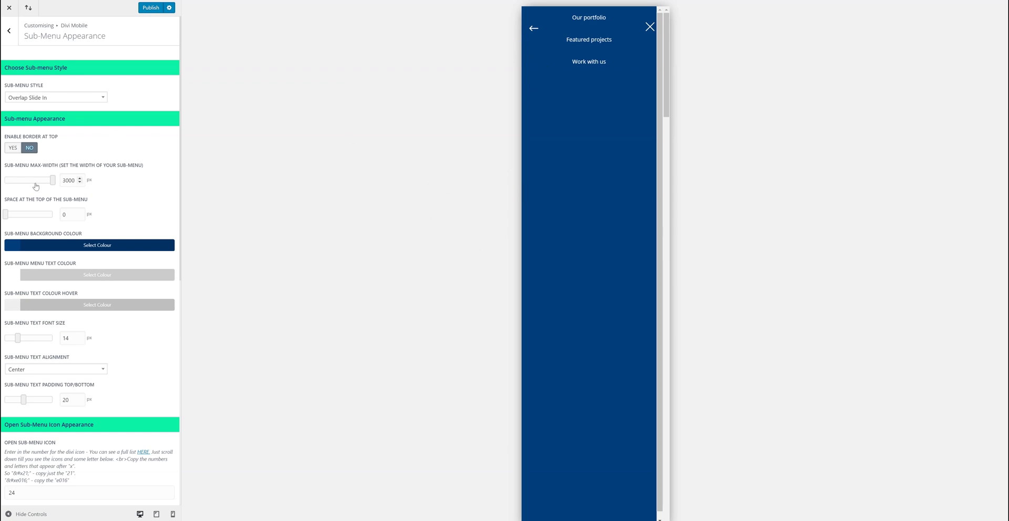
- Reduce the sub-menu max-width to 271 px and change Divi Mobile's preview mode to Desktop
left_click_drag(52, 182, 9, 184)
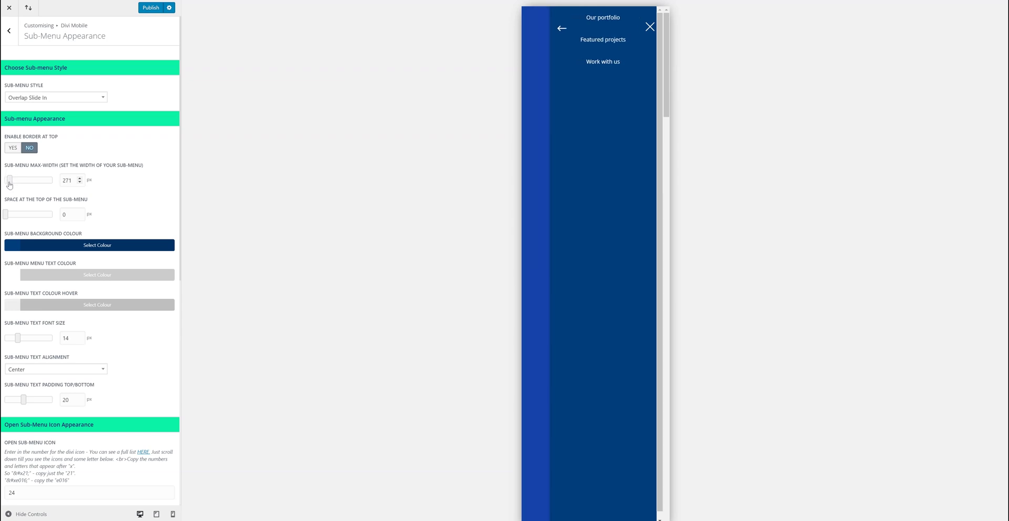
left_click(9, 40)
left_click(31, 61)
left_click(53, 74)
left_click(50, 100)
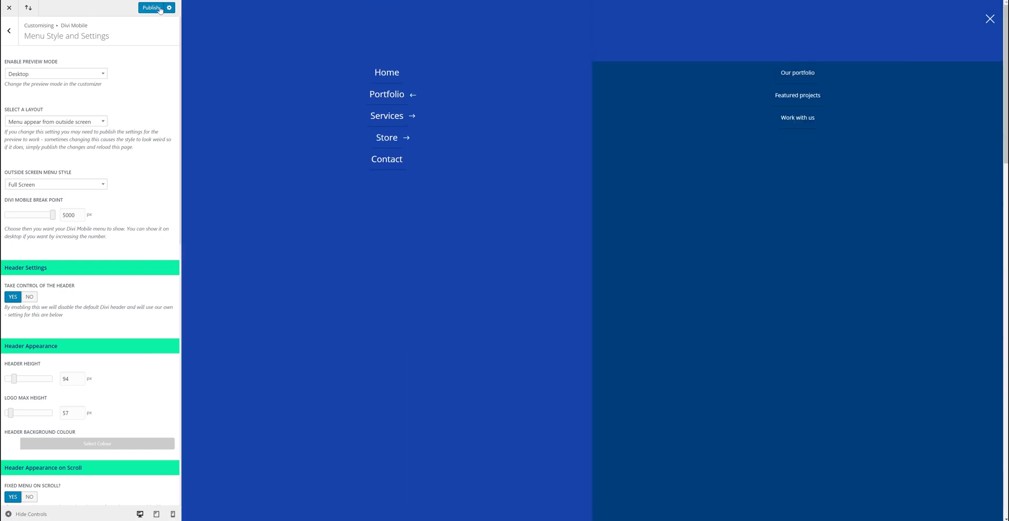
- Publish the changes and reload the customiser page
left_click(150, 9)
right_click(167, 33)
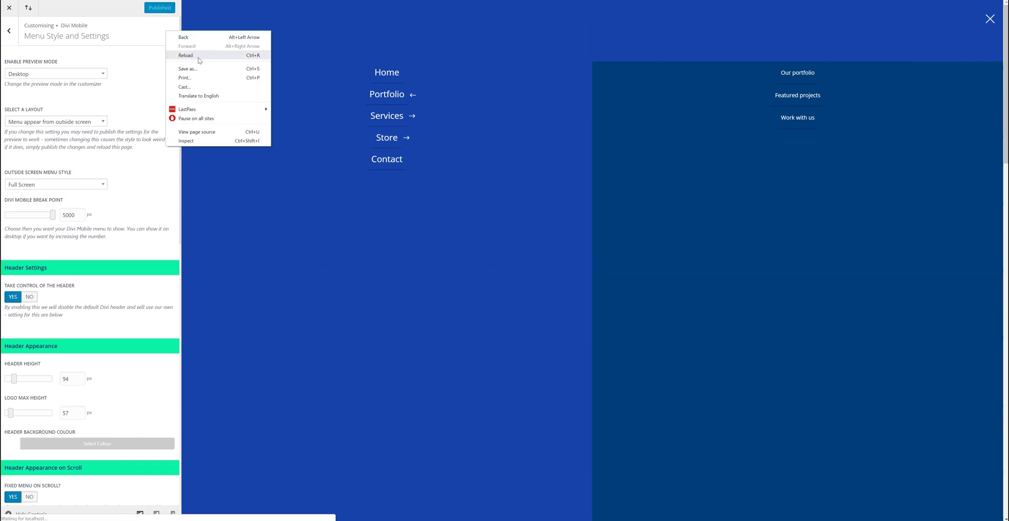
left_click(198, 57)
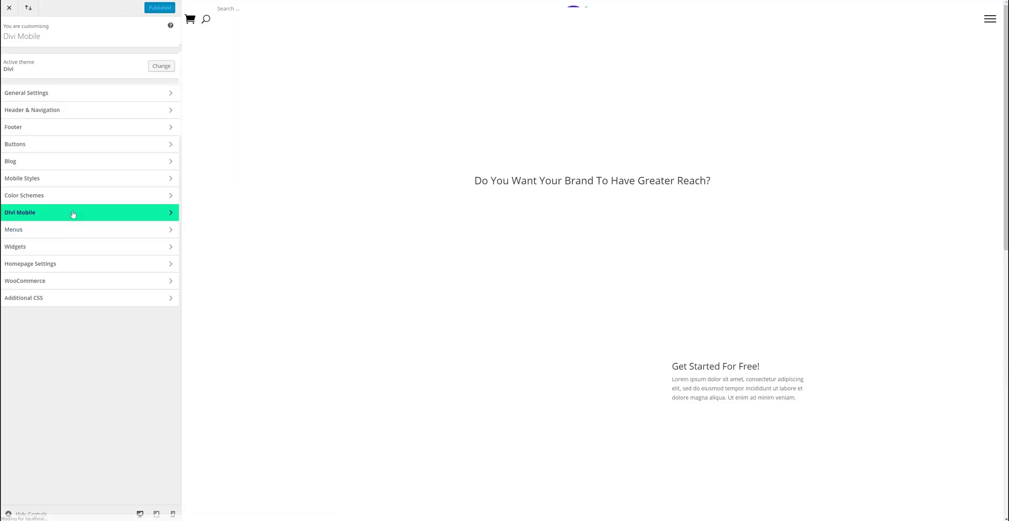
- Return to Divi Mobile's Sub-Menu Appearance settings and open the Portfolio sub-menu in the preview's mobile menu
left_click(73, 214)
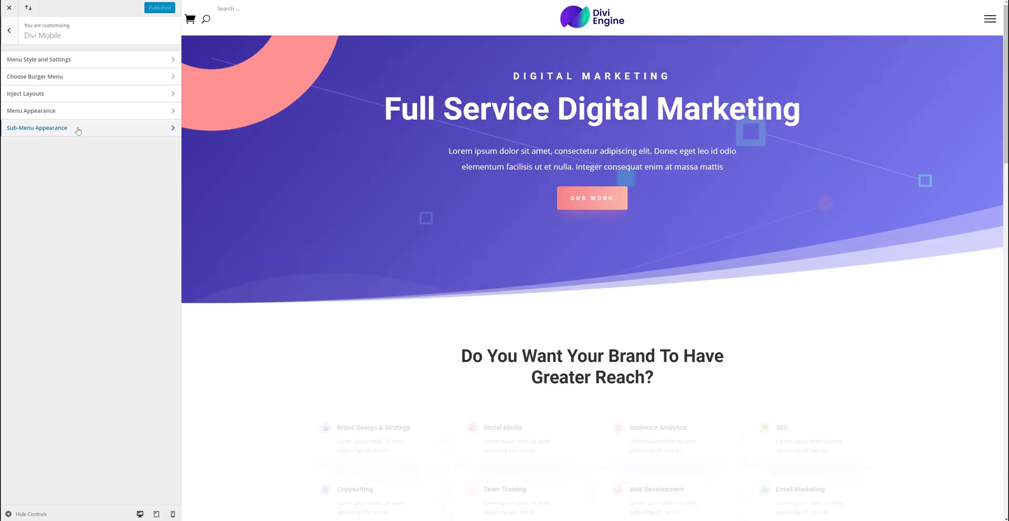
left_click(78, 129)
left_click(990, 19)
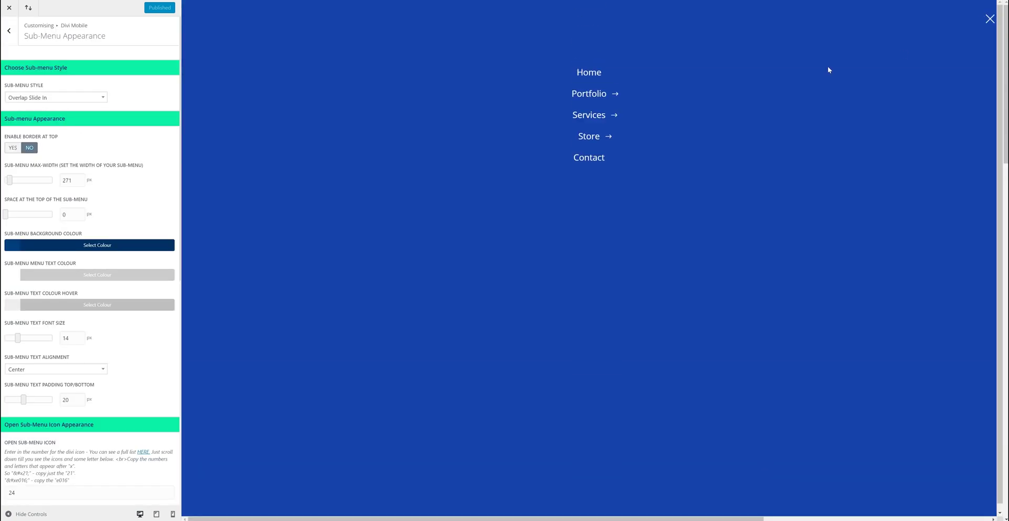
left_click(604, 95)
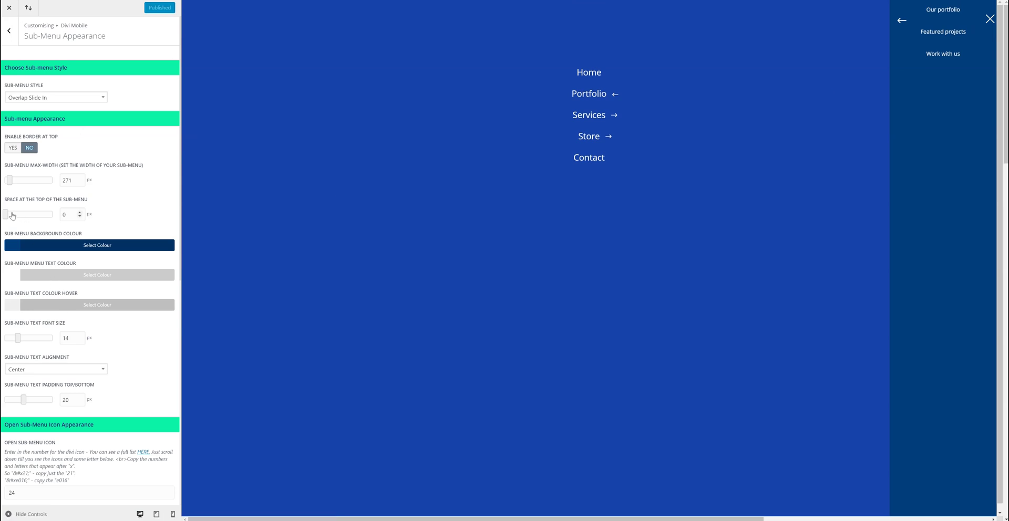
- Set the sub-menu max-width to 419 px and the space at the top of the sub-menu to 111 px
left_click(12, 182)
left_click(12, 179)
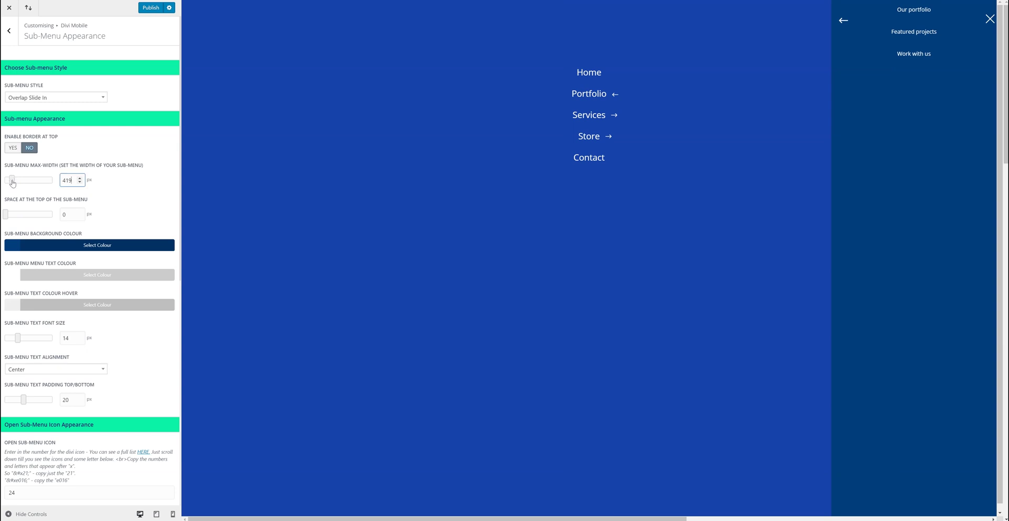
left_click(11, 216)
left_click_drag(12, 216, 16, 216)
- Set the sub-menu text font size to 22 px and align the sub-menu text Left
left_click_drag(17, 338, 25, 339)
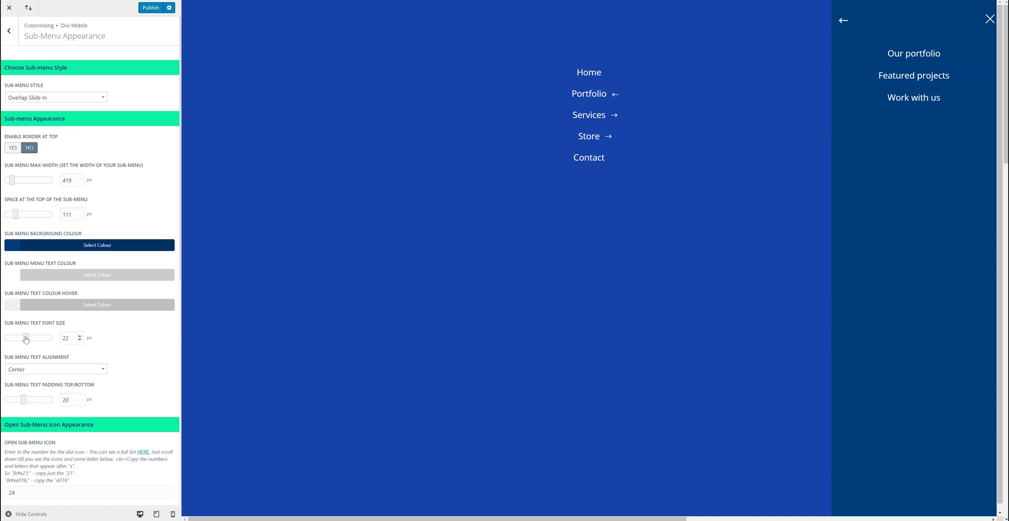
left_click(30, 370)
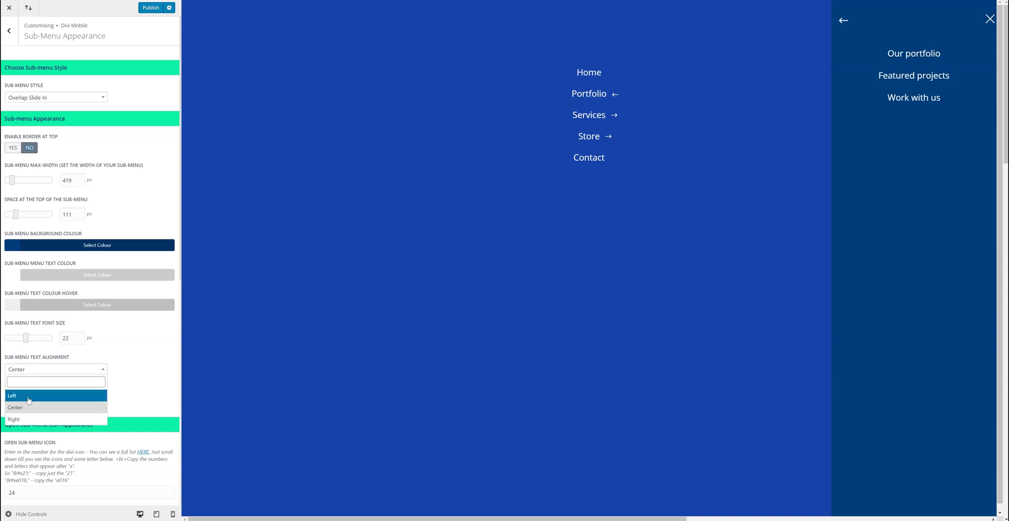
left_click(28, 399)
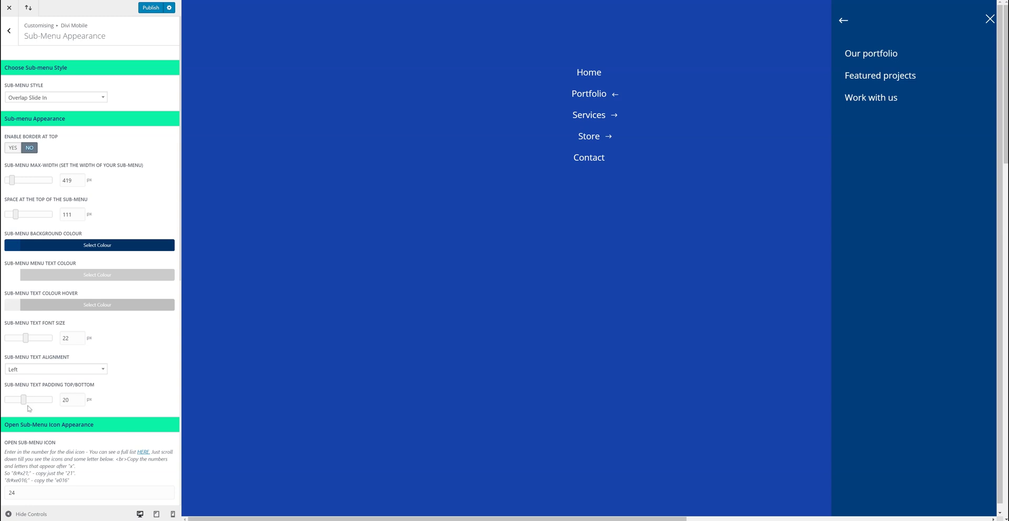
- Close and reopen the mobile menu in the preview and check how the Services and Store sub-menus slide in
scroll(28, 400, "down", 3)
left_click(841, 22)
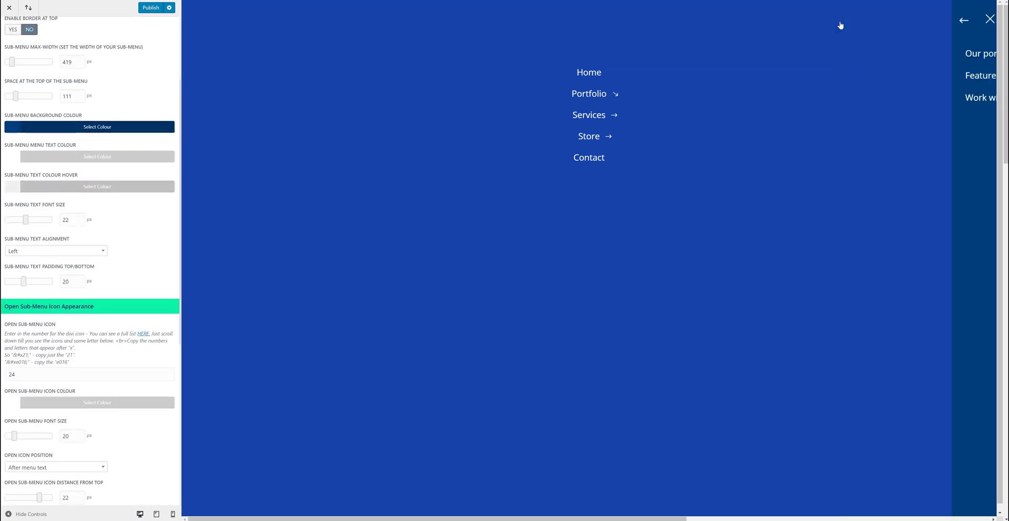
left_click(989, 20)
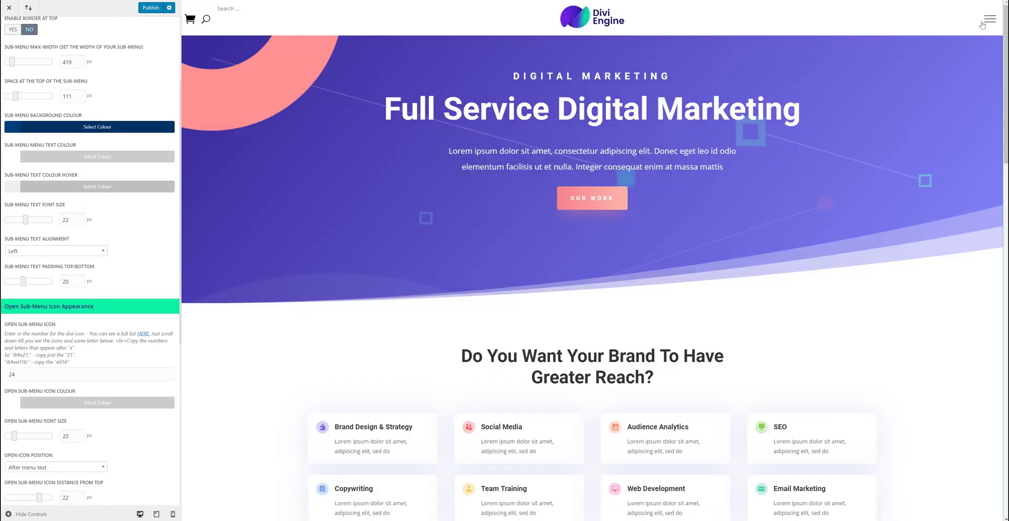
left_click(990, 19)
left_click(591, 116)
left_click(592, 115)
left_click(592, 136)
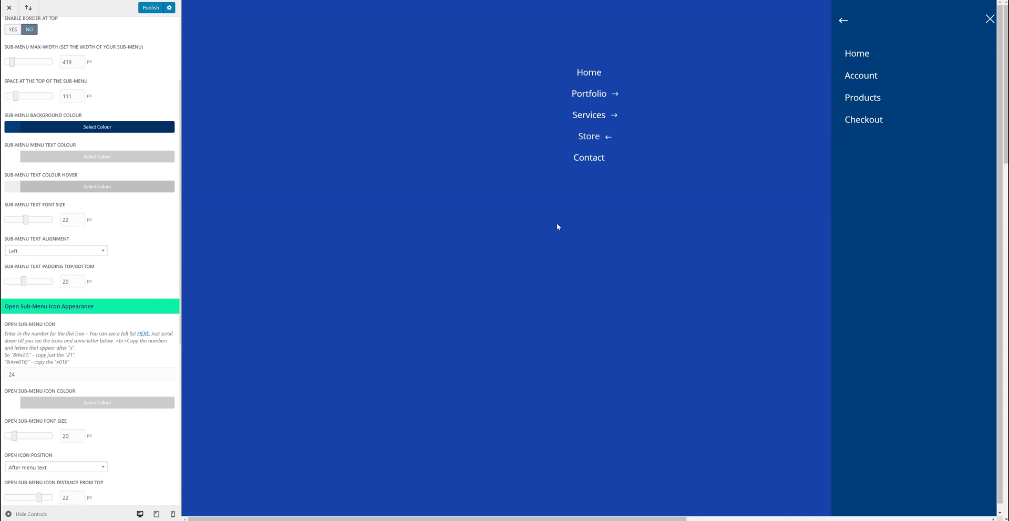
- Inject the Menu Head layout above the menu in Divi Mobile's Inject Layouts settings, publish the change and reload the customiser
scroll(48, 156, "up", 4)
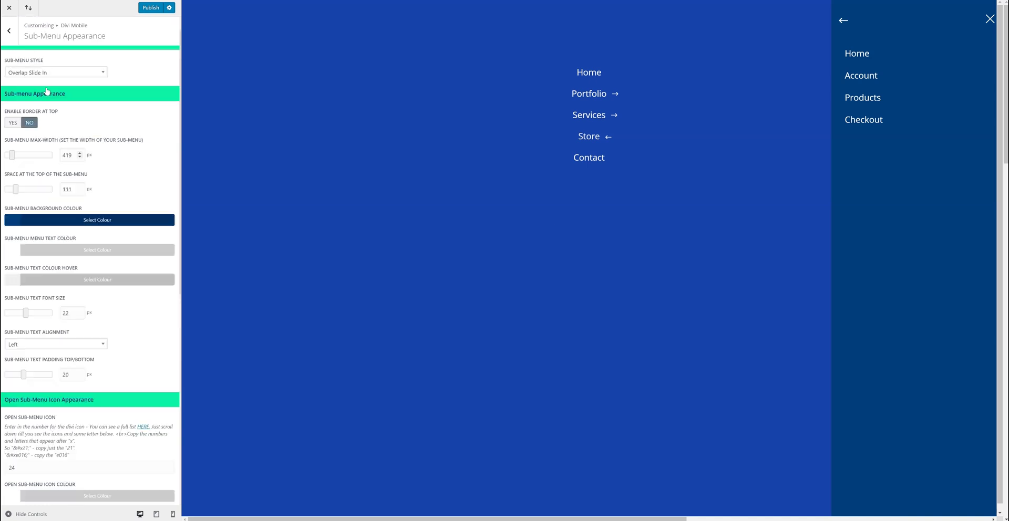
left_click(8, 30)
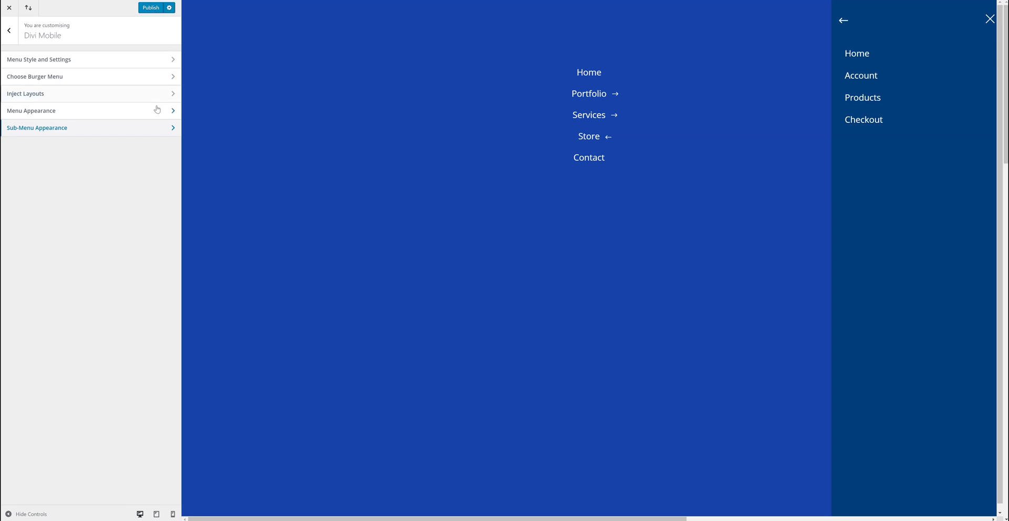
left_click(107, 99)
left_click(58, 74)
left_click(57, 110)
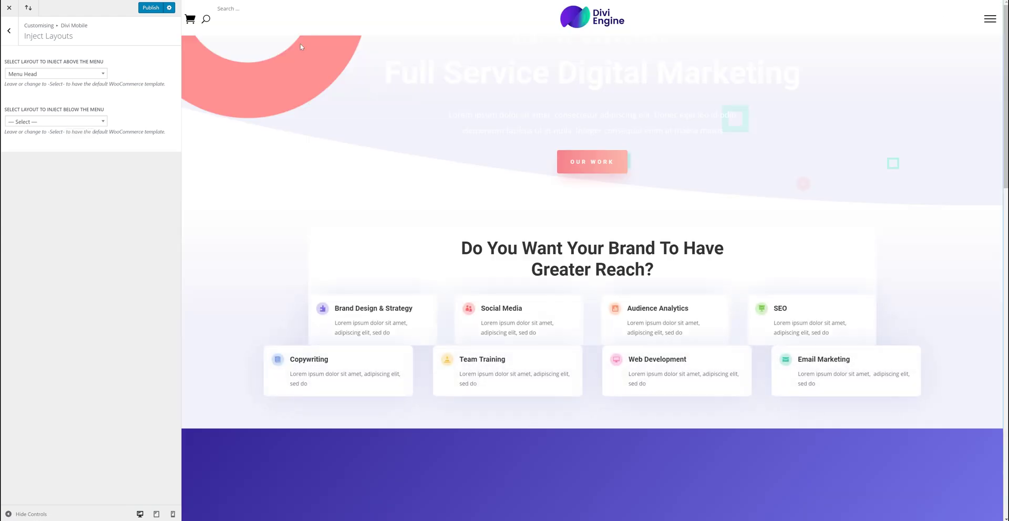
right_click(262, 29)
left_click(273, 50)
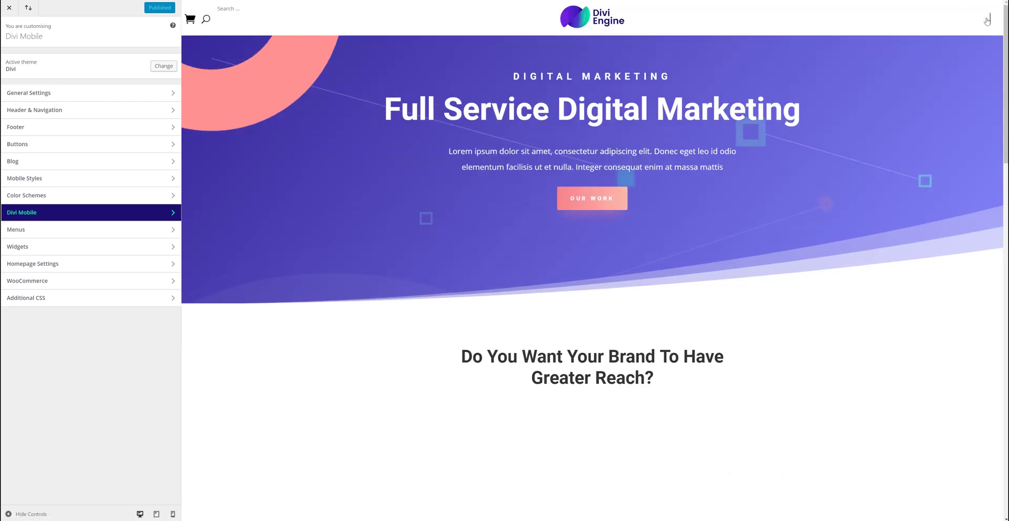
- Open the mobile menu in the preview to check the injected layout with the Portfolio and Services sub-menus
left_click(990, 19)
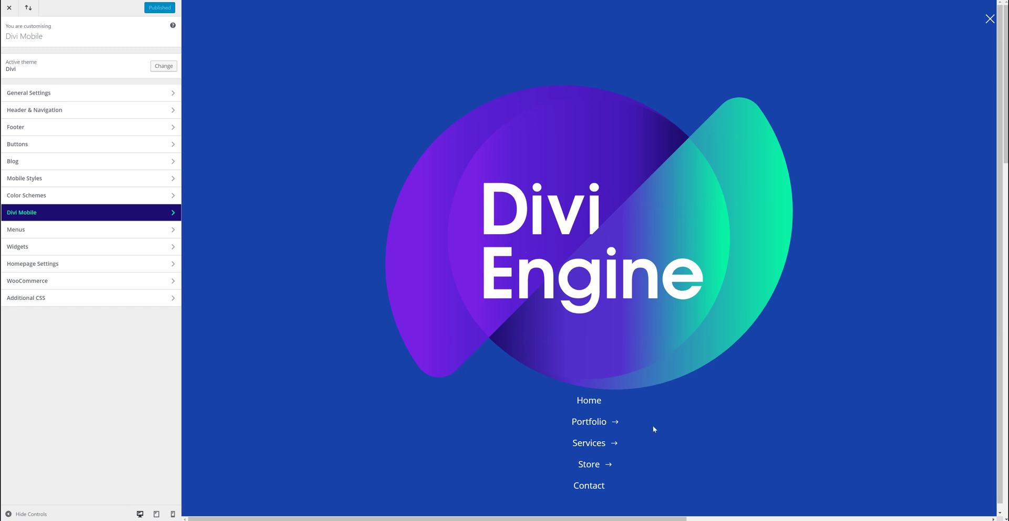
left_click(608, 421)
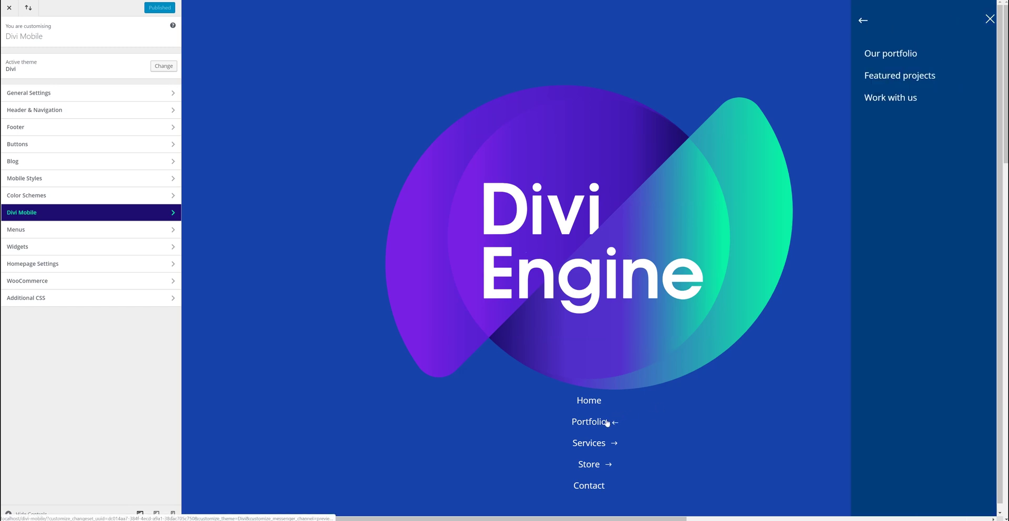
left_click(597, 450)
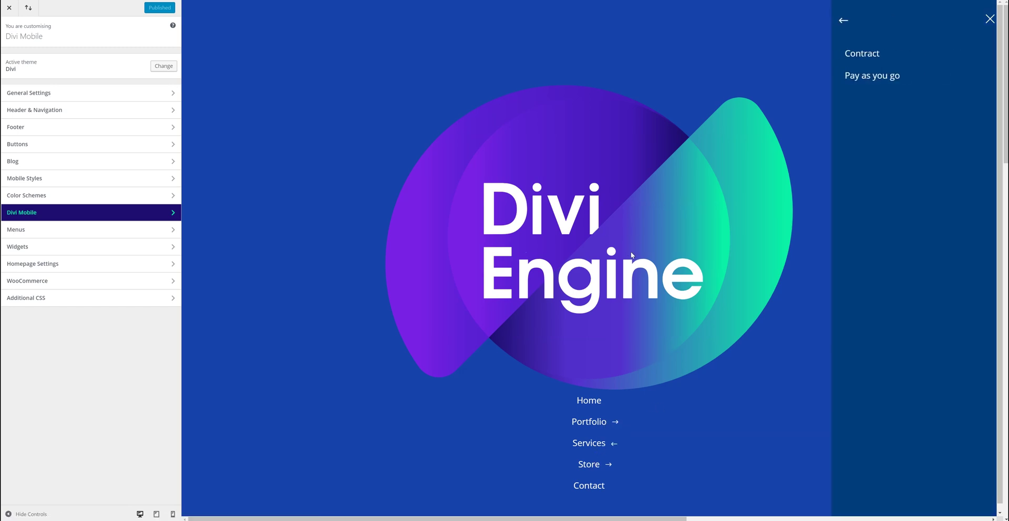
- Open the Divi Mobile settings and close the mobile menu in the preview
left_click(149, 216)
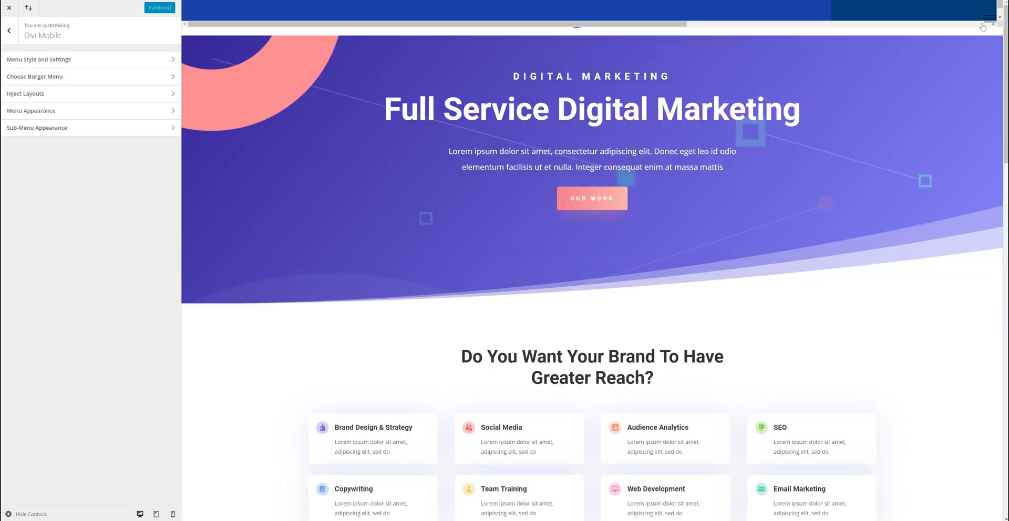
left_click(990, 19)
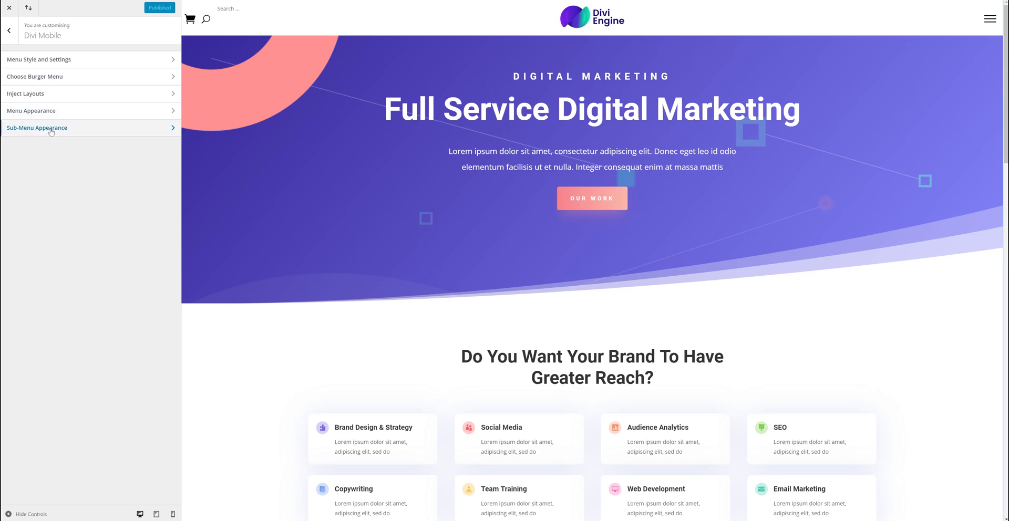